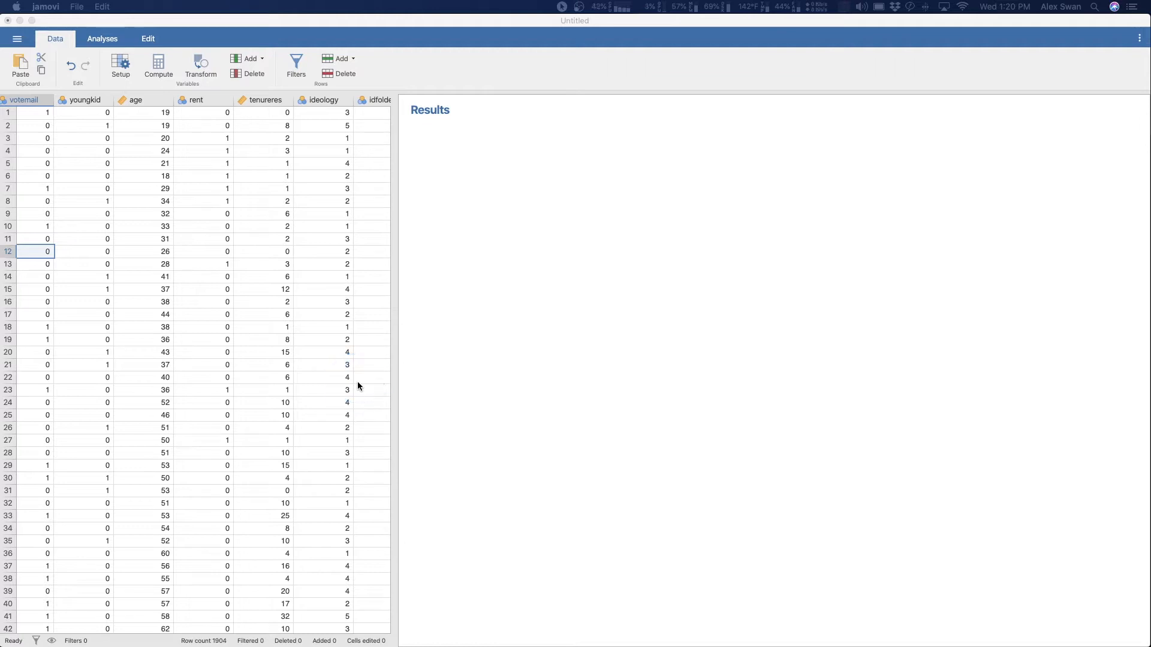
- Start a binomial (2 outcomes) logistic regression with rent as the dependent variable
left_click(104, 40)
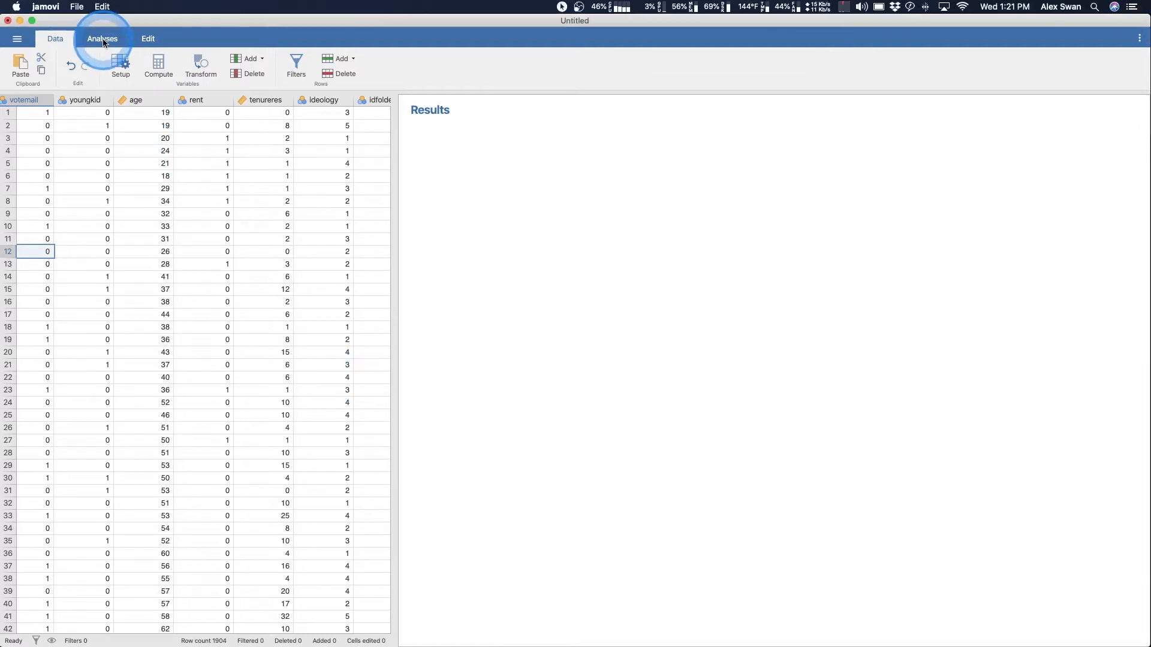
left_click(103, 40)
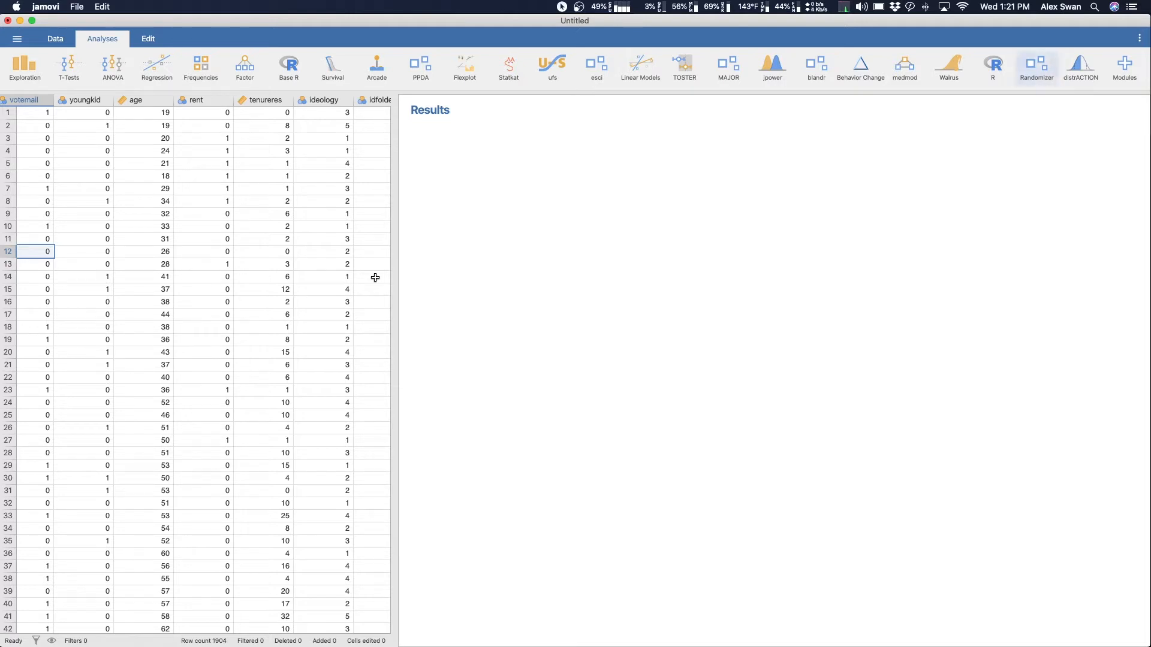
left_click(155, 67)
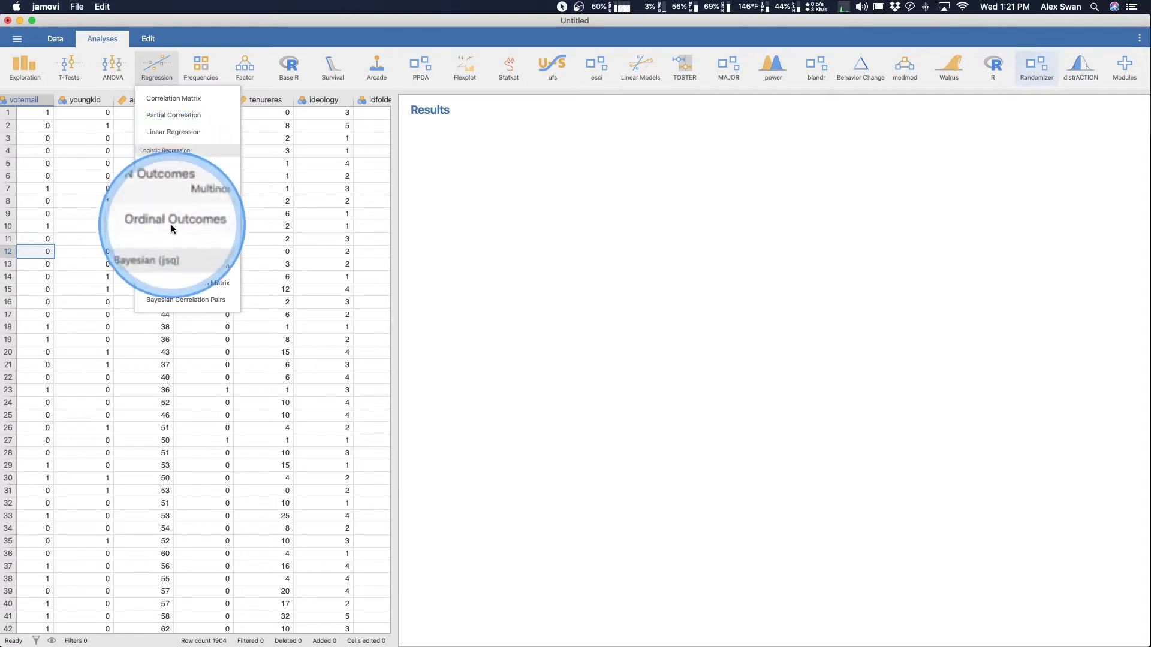
left_click(175, 178)
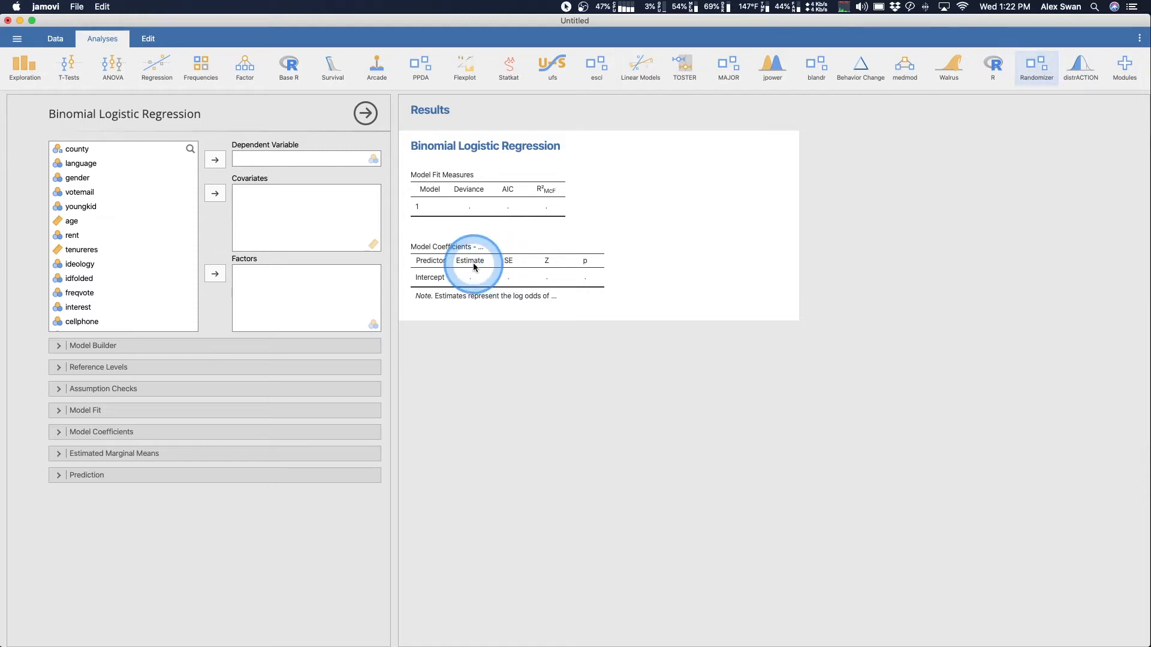
left_click(125, 234)
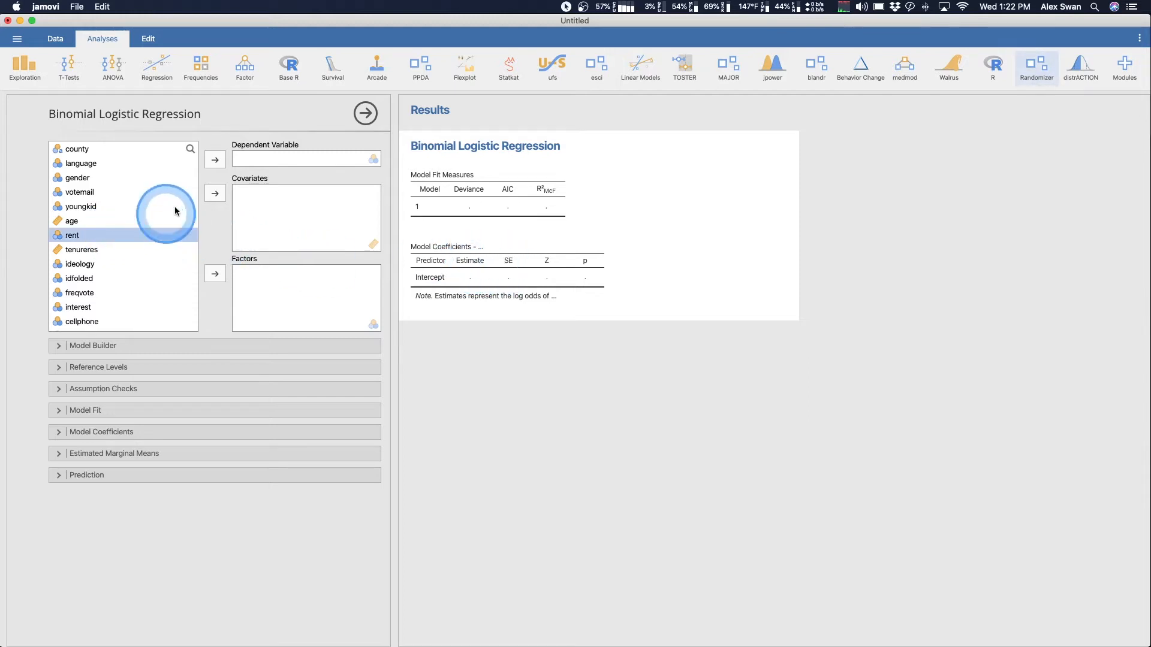
left_click(214, 160)
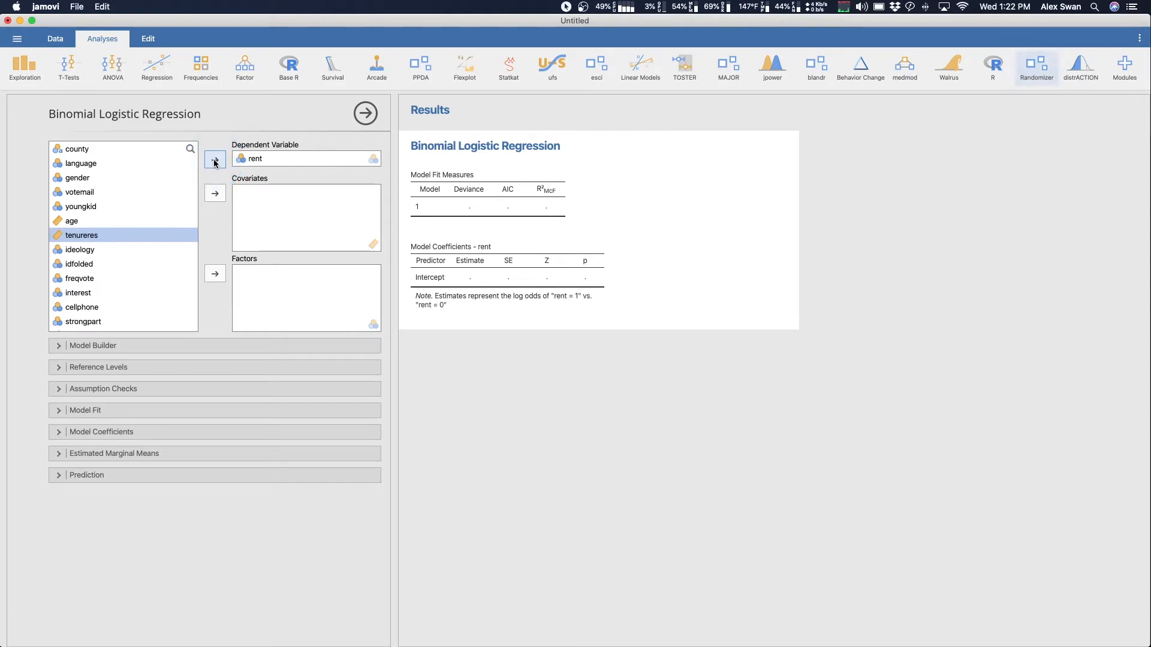
- Add collgrad to the logistic regression as a factor, moving it out of the covariates
scroll(159, 219, "down", 3)
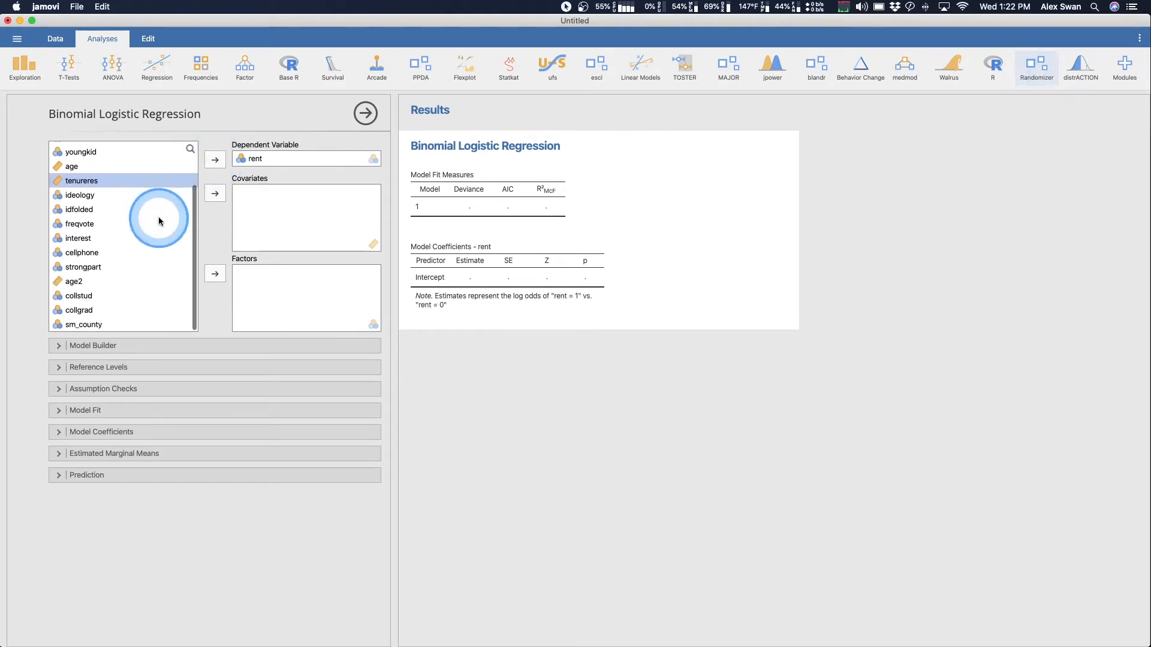
left_click(108, 308)
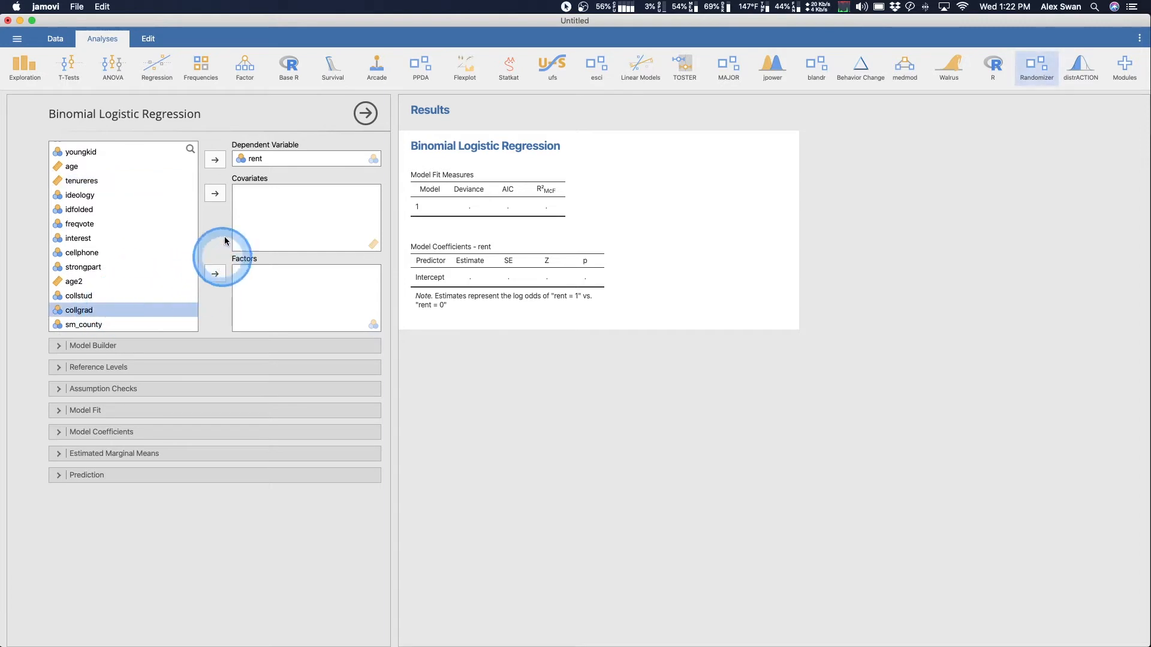
left_click(215, 194)
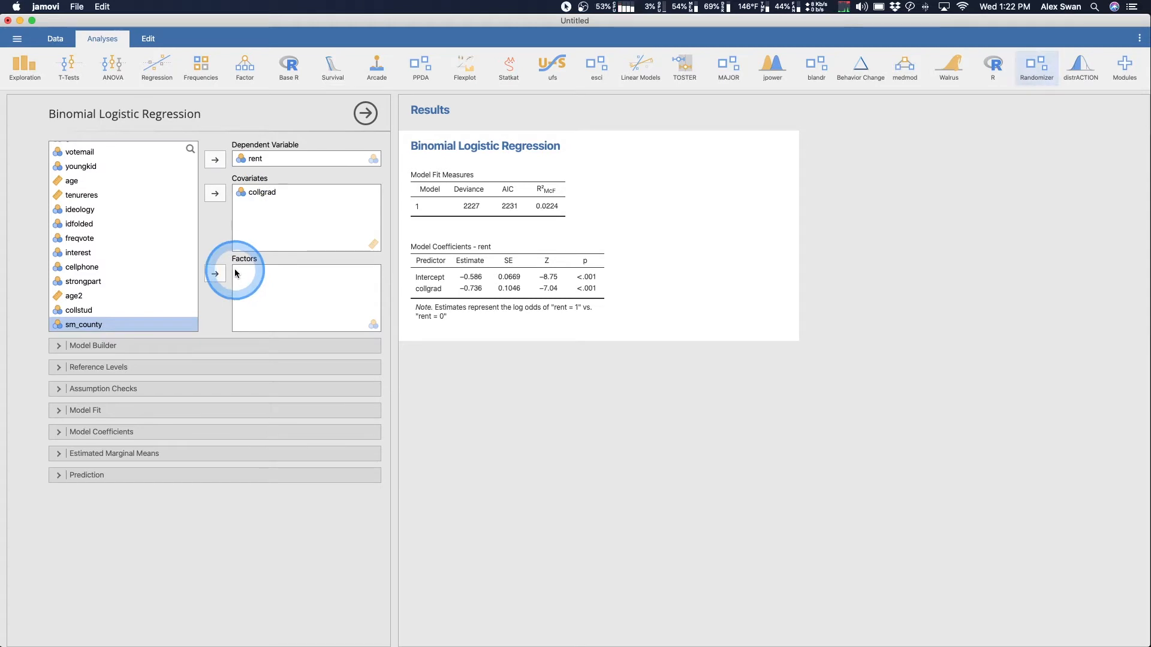
left_click(260, 193)
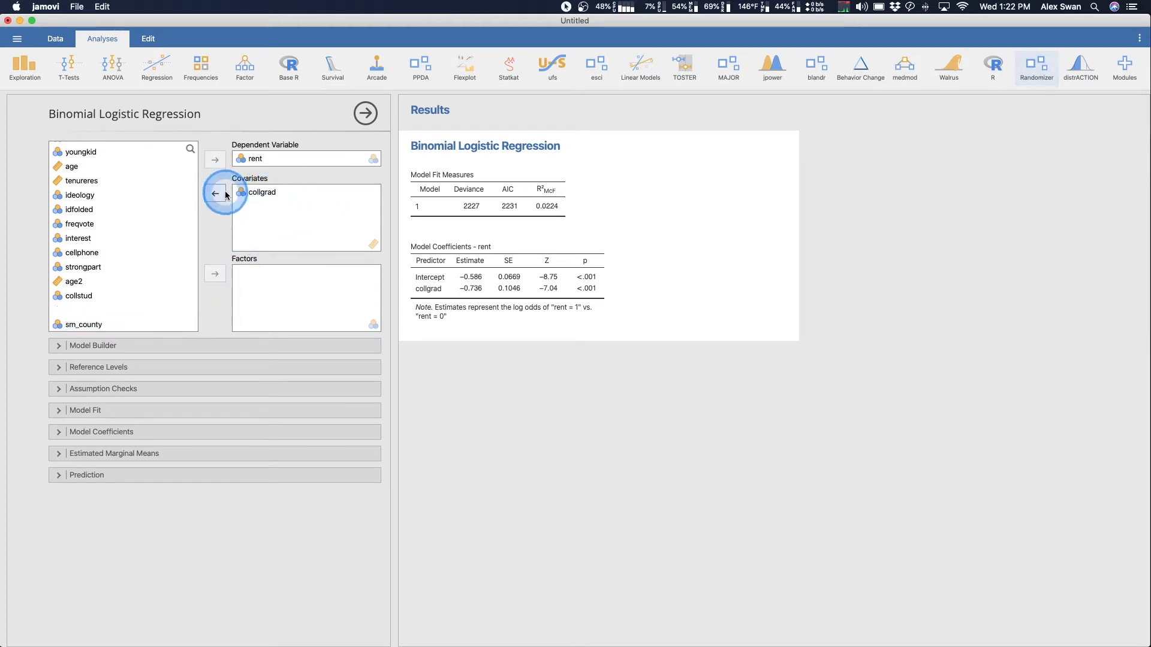
left_click_drag(242, 191, 248, 276)
key("ctrl+m")
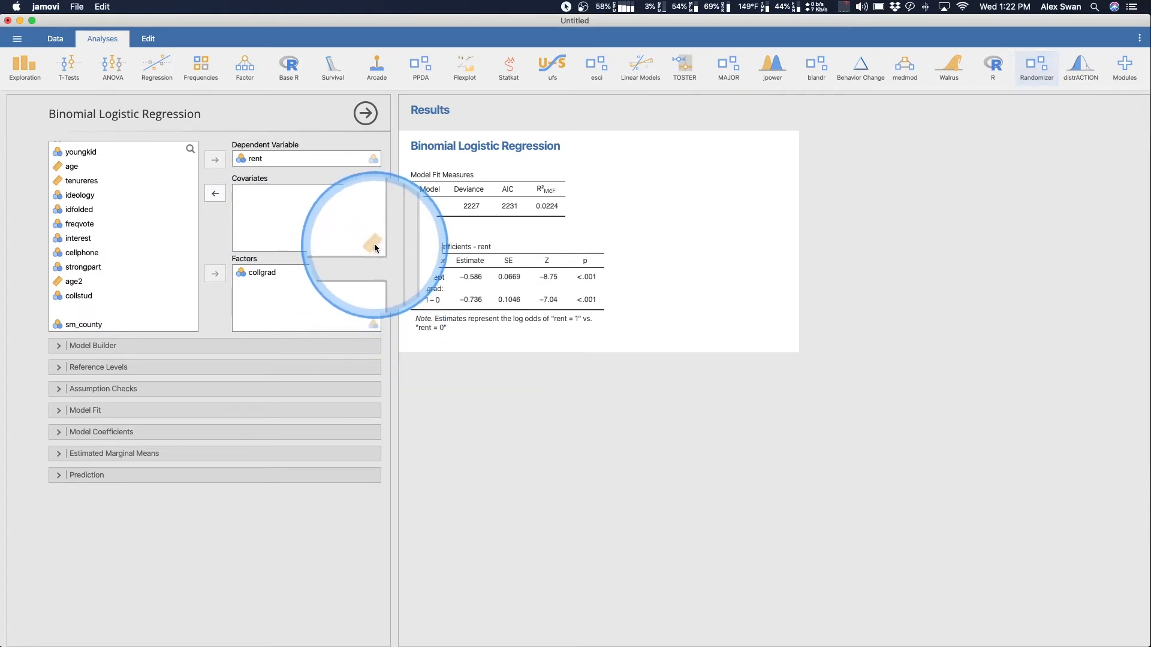
key("ctrl+m")
key("ctrl+m")
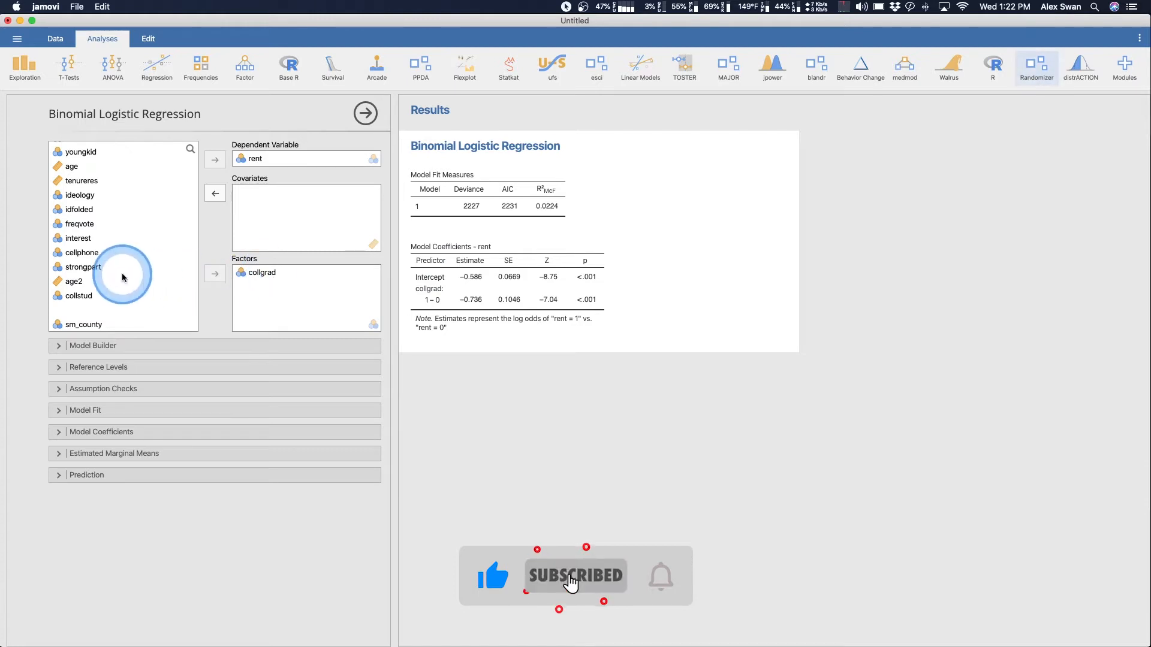
- Add age as a covariate and cellphone as a second factor in the regression
left_click(72, 166)
left_click(214, 193)
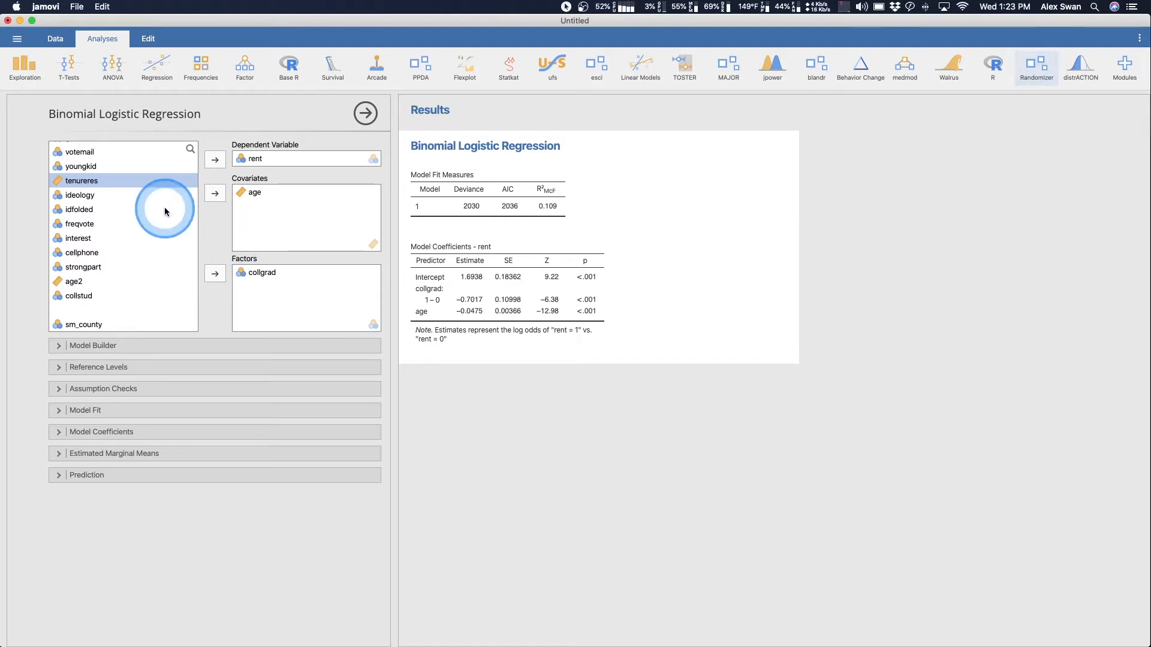
left_click_drag(142, 251, 266, 303)
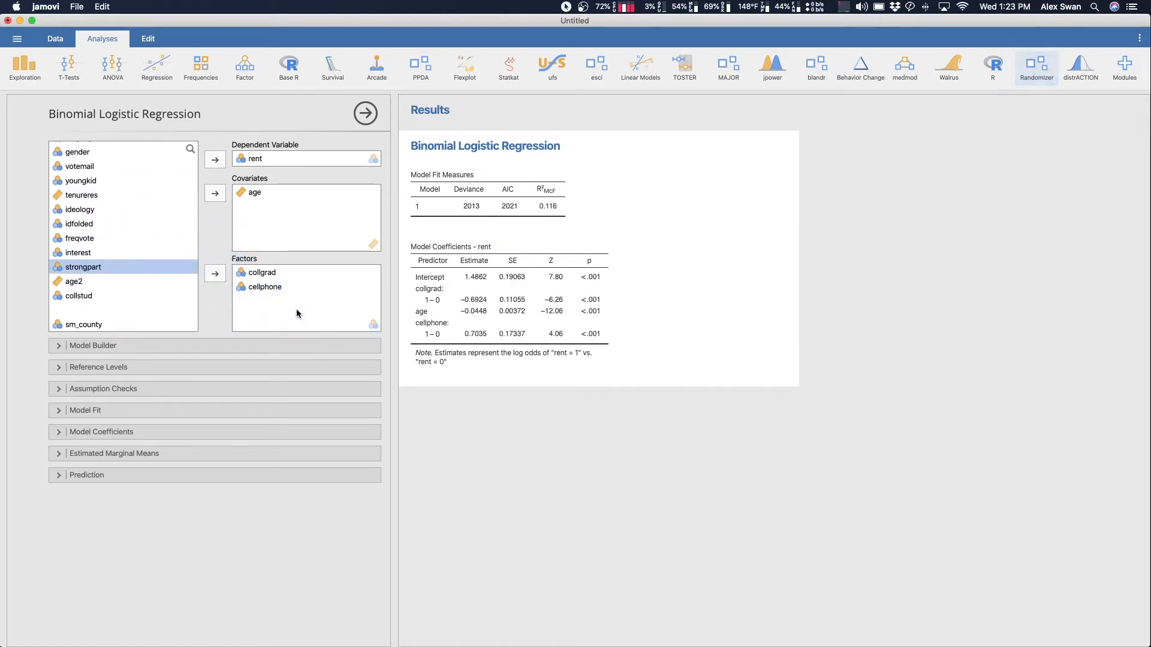
left_click(296, 310)
- Review the model's predictor block and the reference levels of rent, collgrad and cellphone
left_click(154, 346)
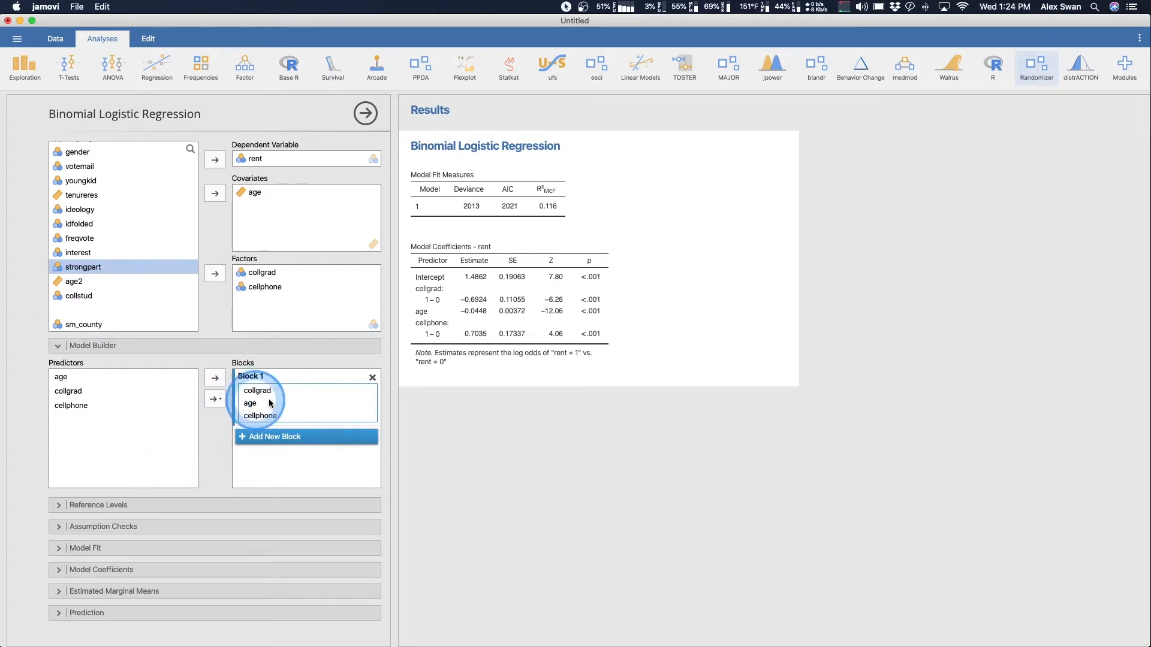
left_click(200, 504)
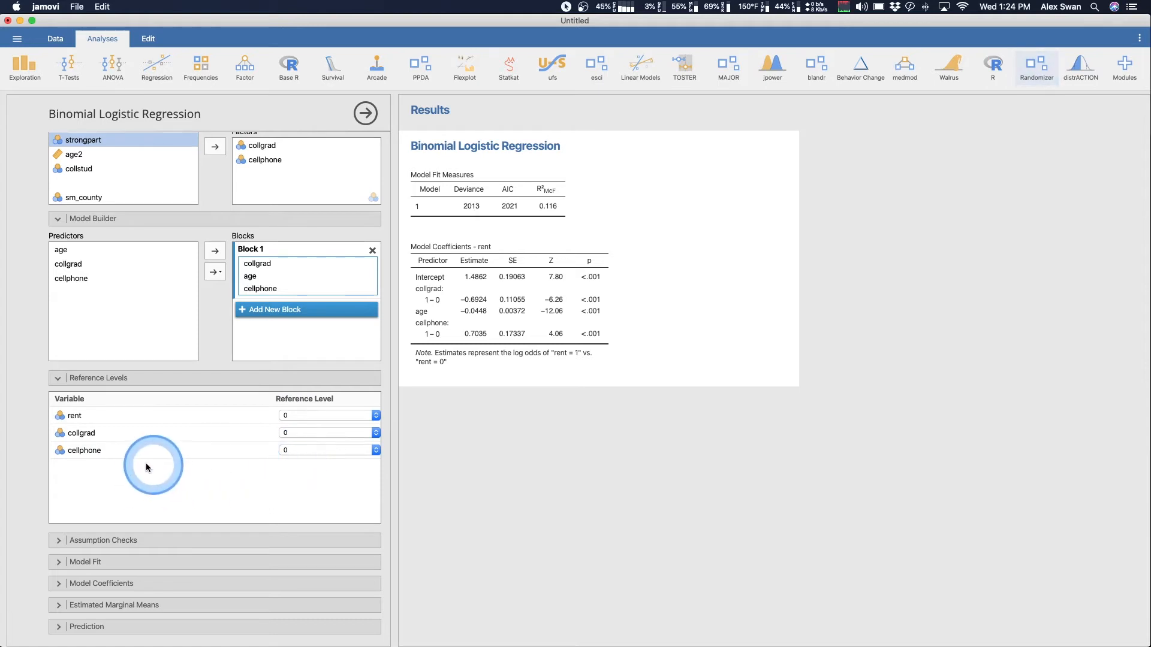
left_click(365, 415)
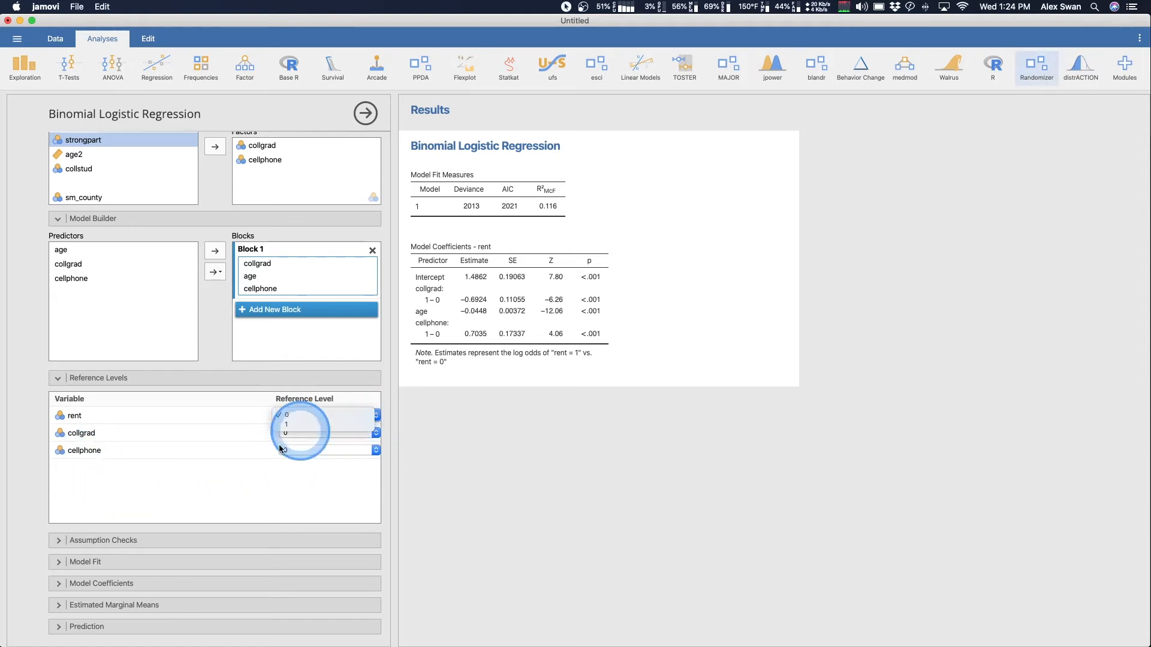
left_click(319, 419)
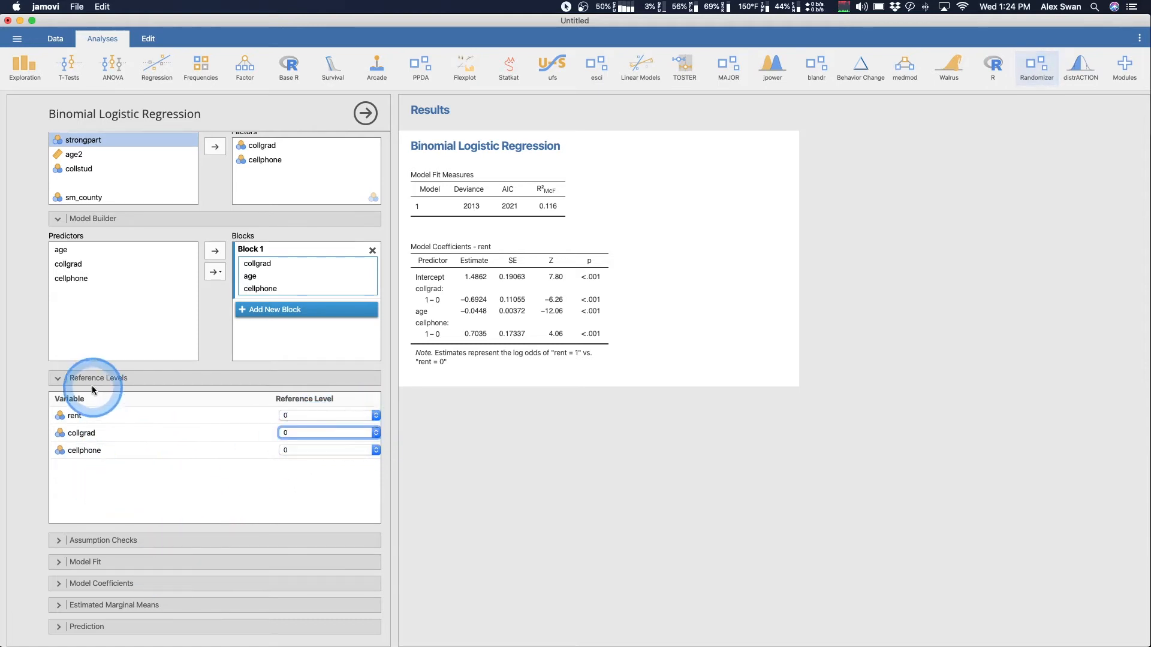
left_click(90, 378)
left_click(78, 346)
- Include collinearity statistics as an assumption check for the regression
left_click(116, 389)
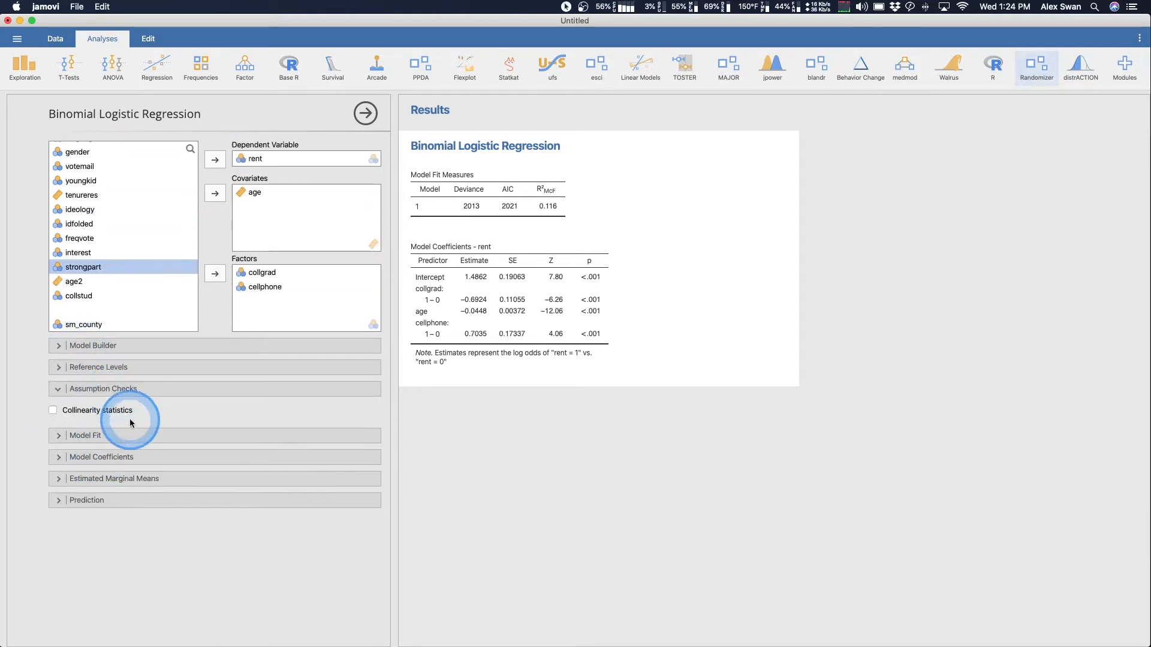
left_click(53, 411)
left_click(232, 410)
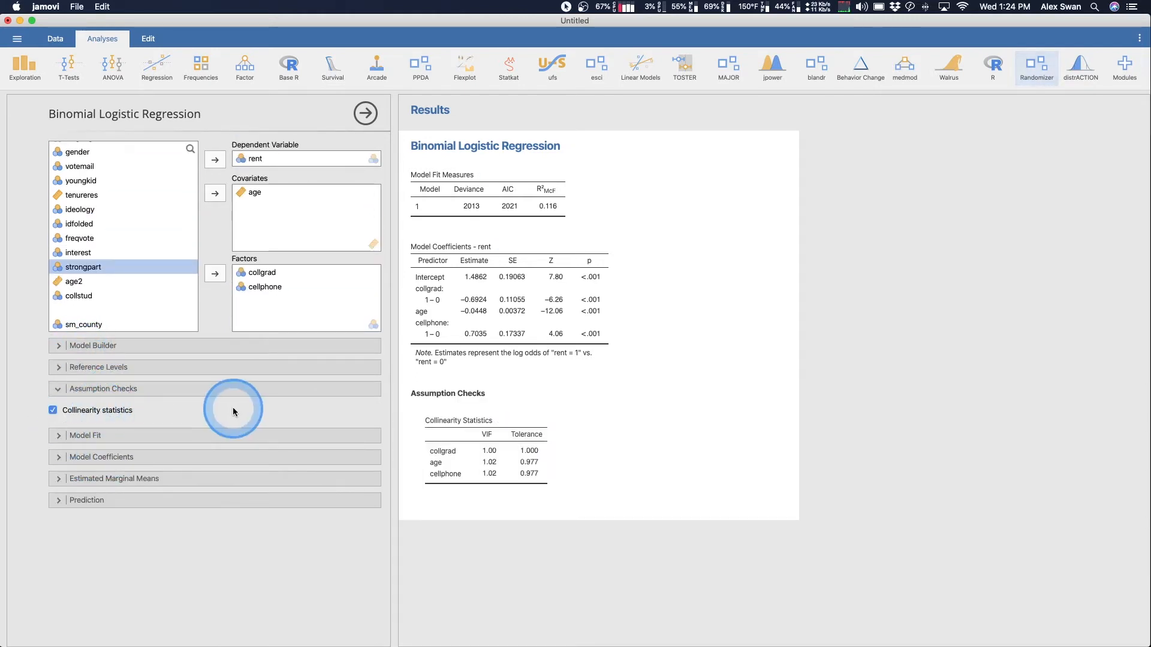
left_click(159, 394)
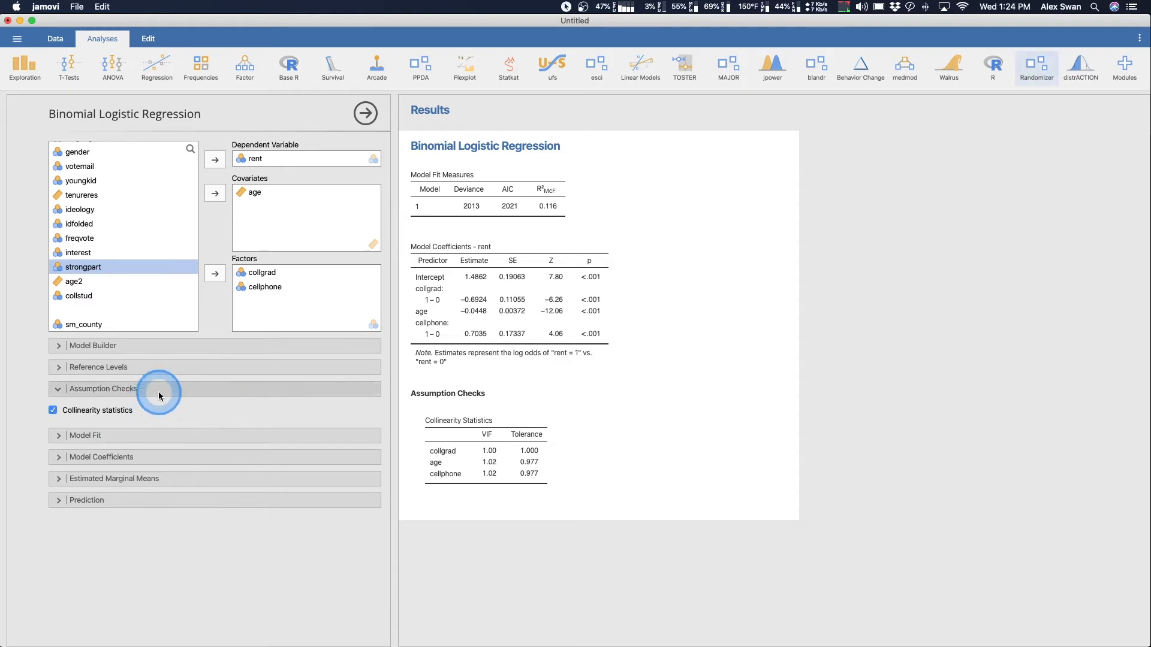
- Add BIC, the overall model test, Cox & Snell's R² and Nagelkerke's R² to the model fit measures
left_click(159, 408)
left_click(160, 465)
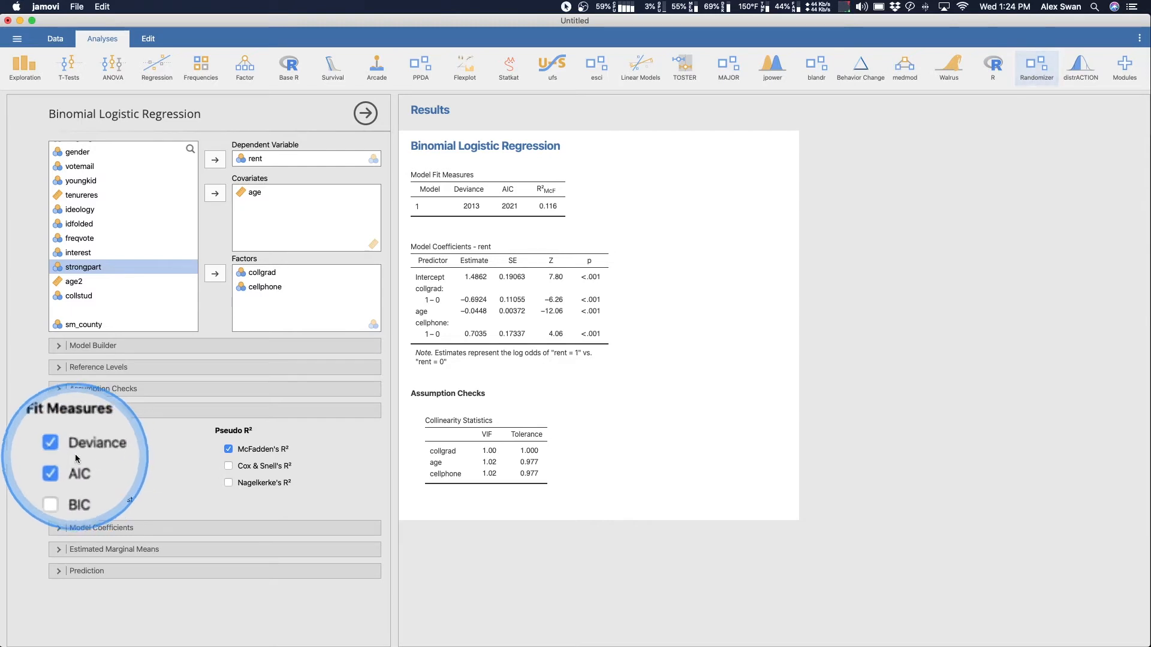
left_click(61, 482)
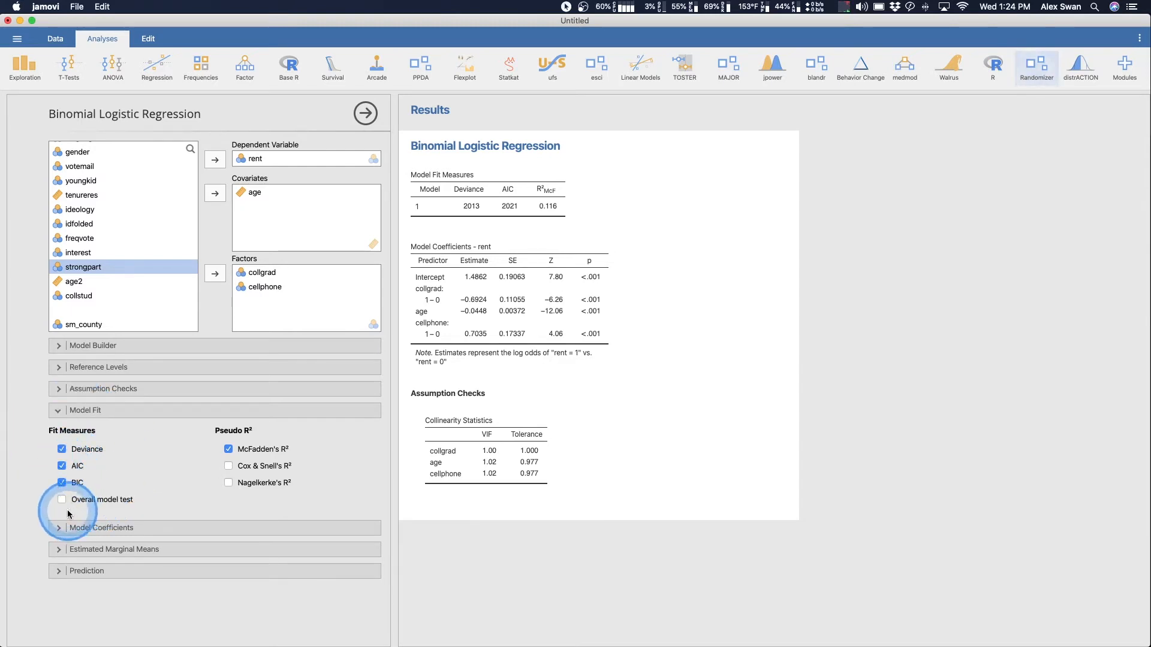
left_click(63, 500)
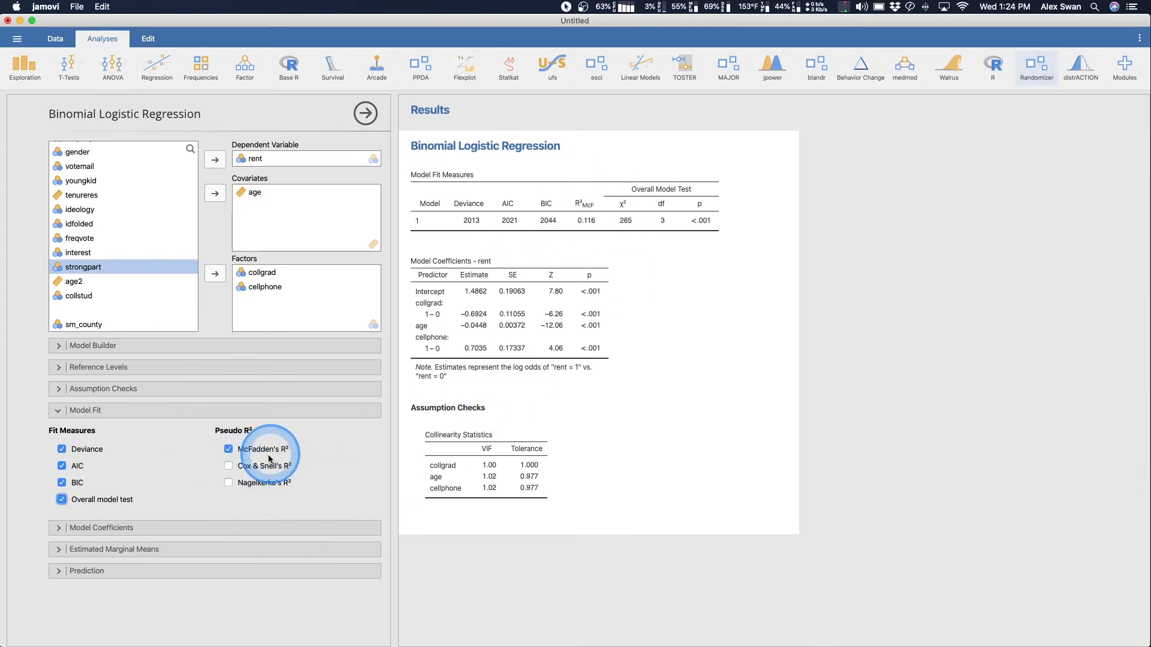
left_click(228, 467)
left_click(229, 482)
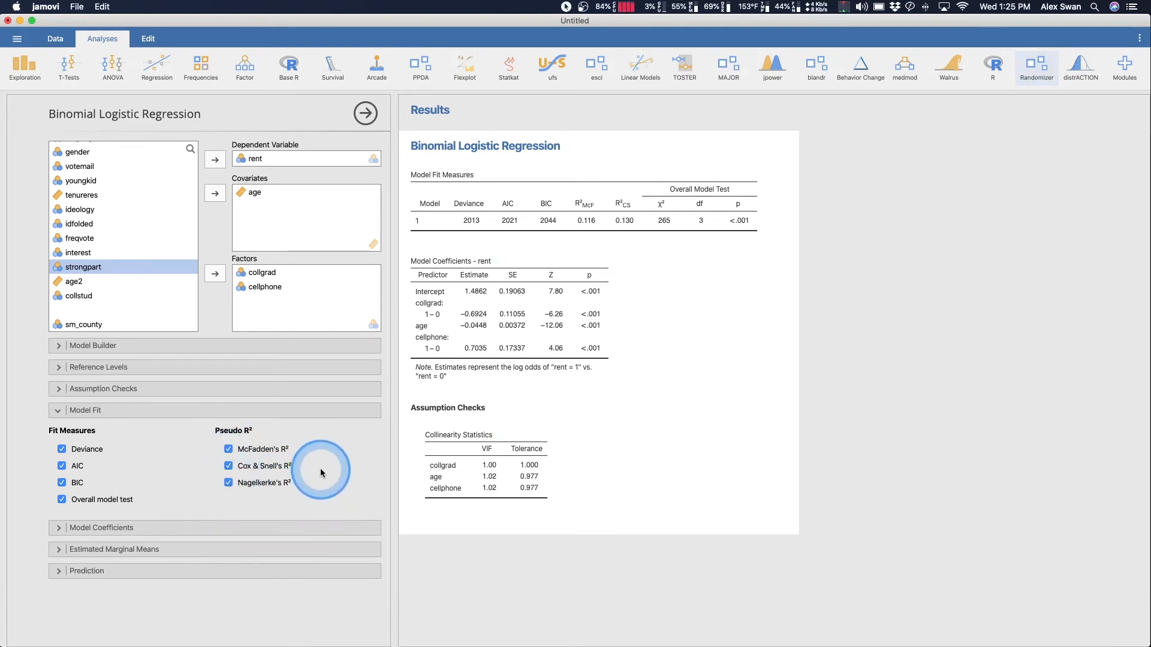
left_click(117, 411)
- Request likelihood ratio tests, odds ratios, and 95% confidence intervals for both the estimates and the odds ratios
left_click(114, 431)
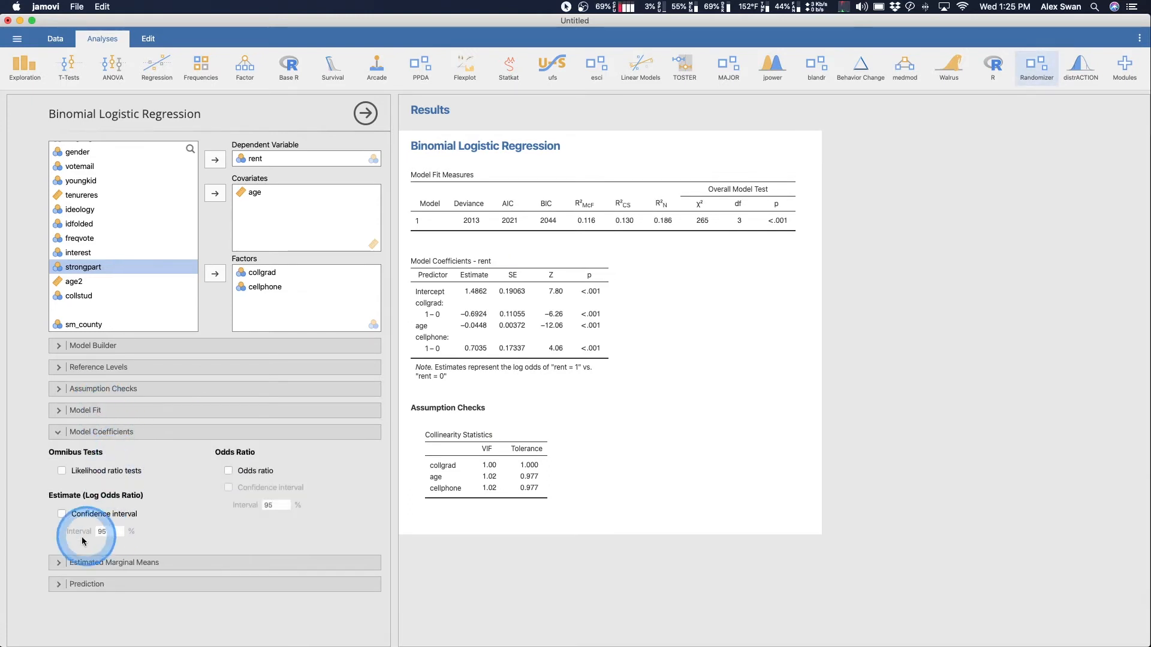
left_click(62, 470)
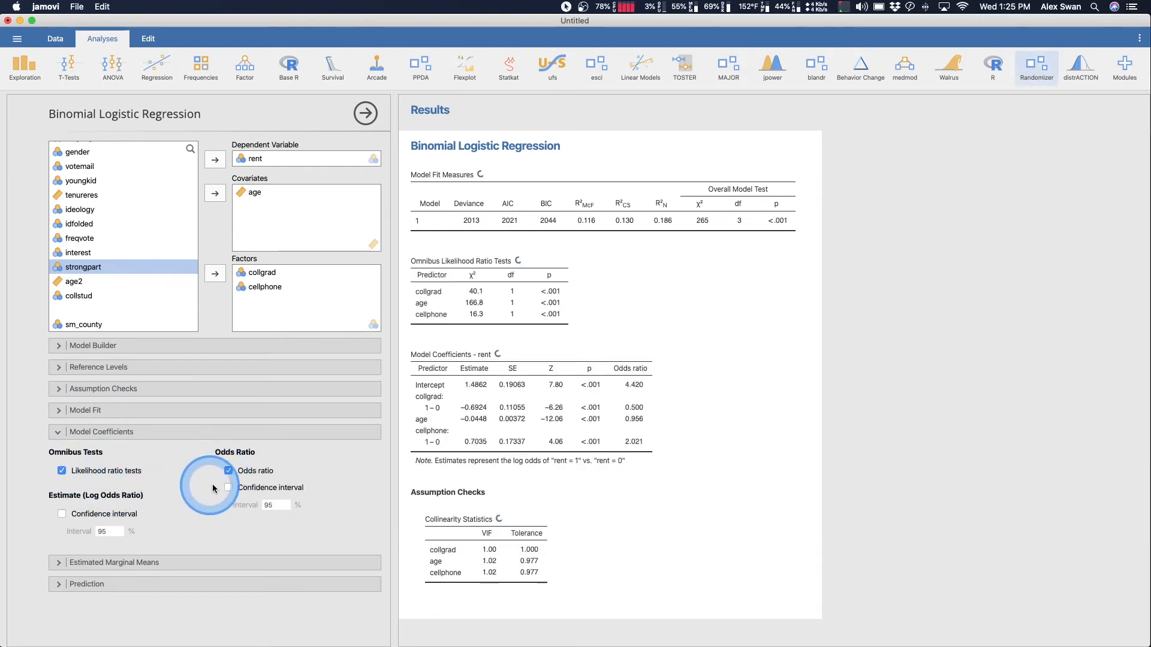
left_click(229, 487)
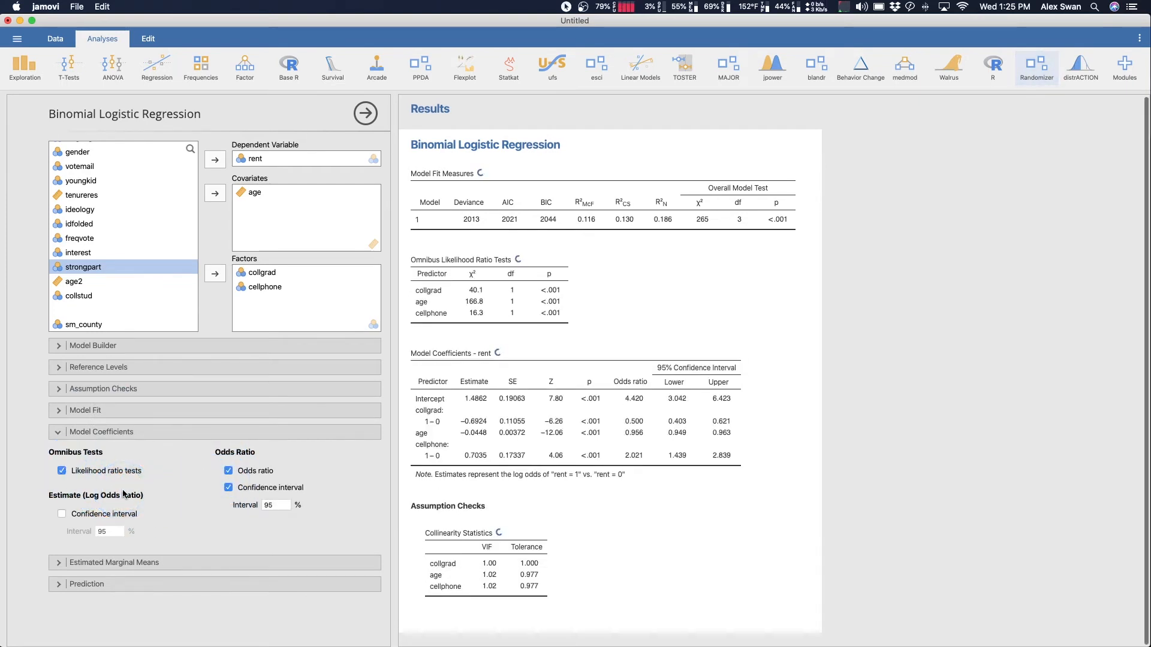
left_click(278, 510)
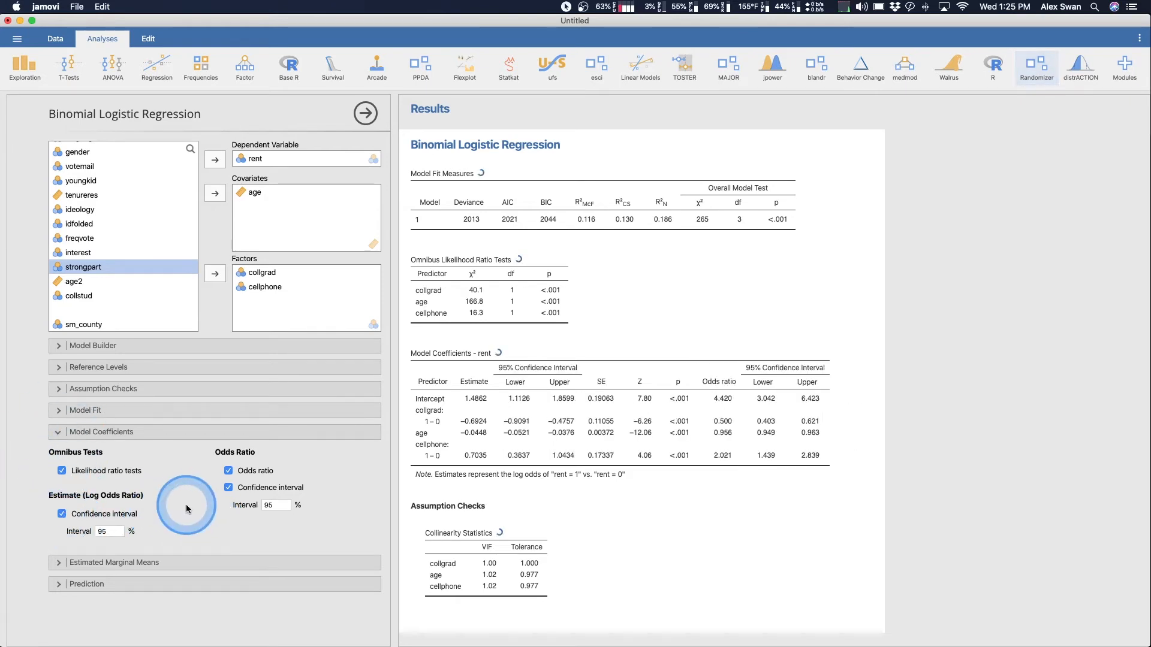
left_click(81, 434)
- Set up estimated marginal means with collgrad, age and cellphone as three separate terms
left_click(156, 462)
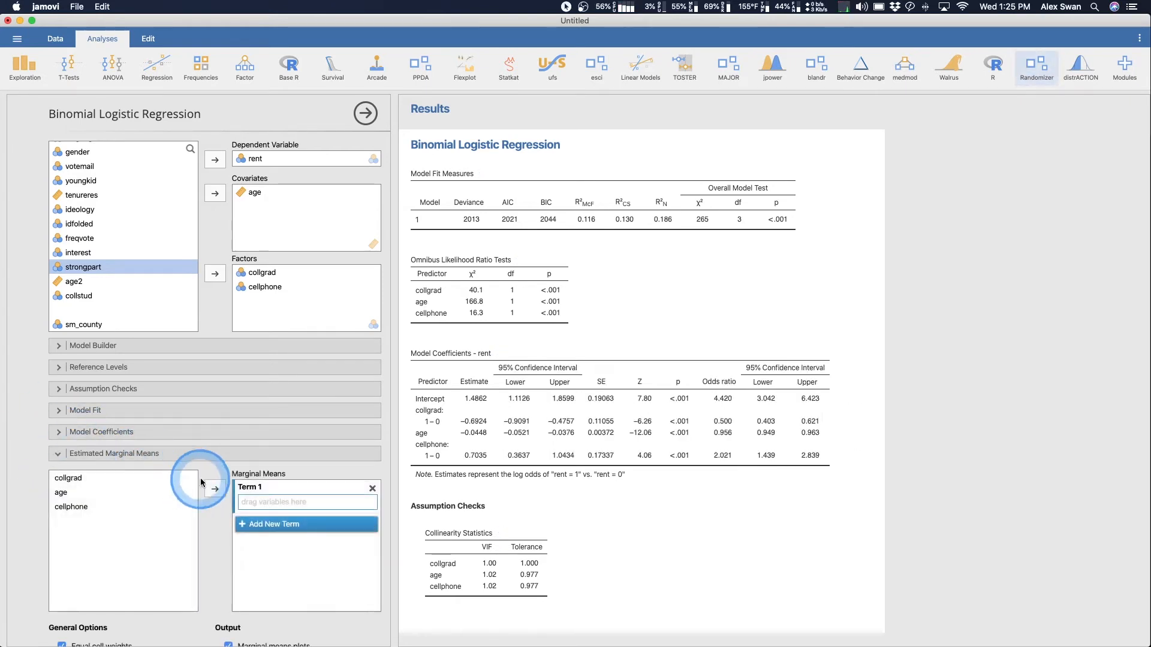
left_click_drag(68, 405, 288, 429)
left_click(297, 454)
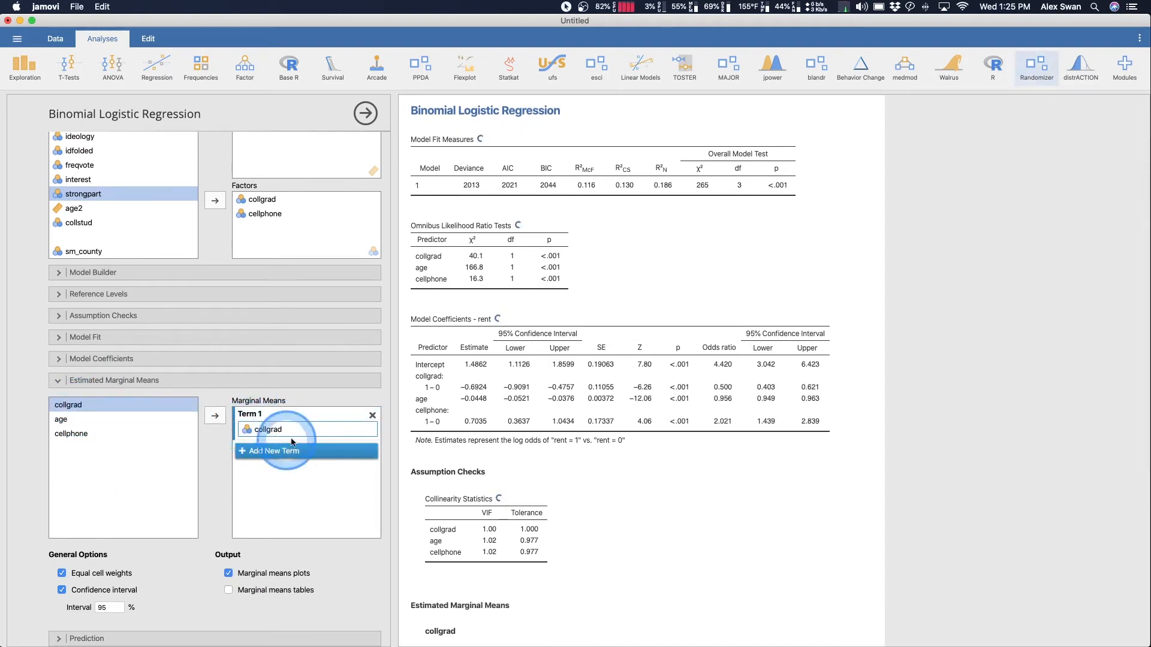
left_click(110, 415)
left_click_drag(68, 420, 282, 462)
left_click(66, 434)
left_click_drag(66, 434, 278, 496)
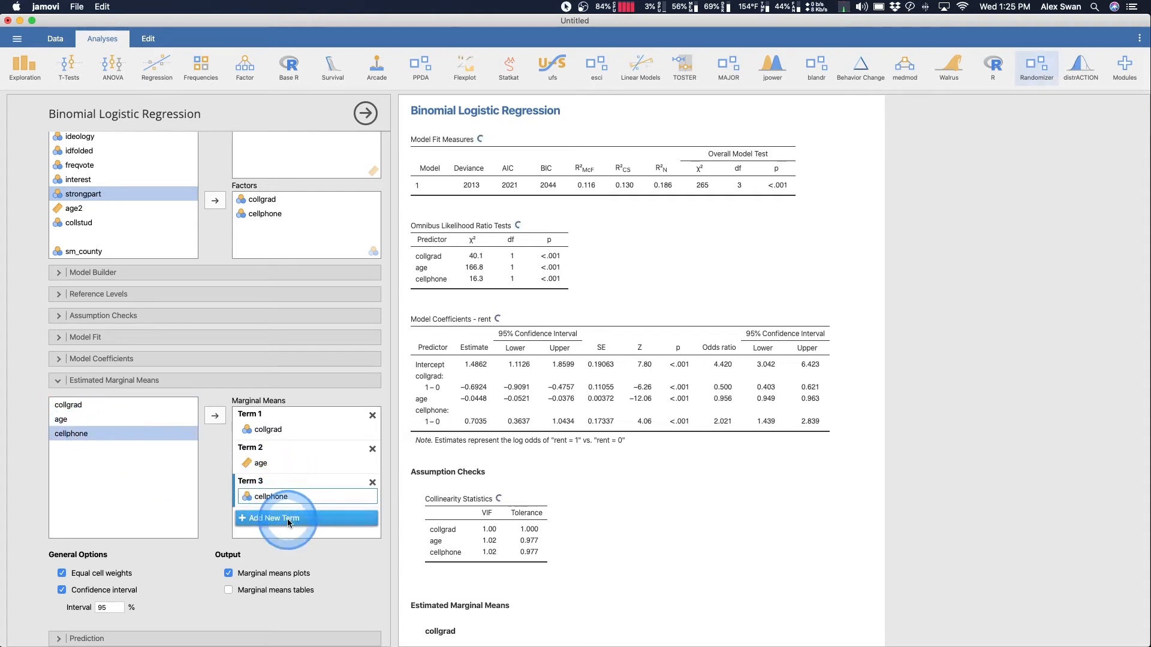
scroll(157, 490, "down", 1)
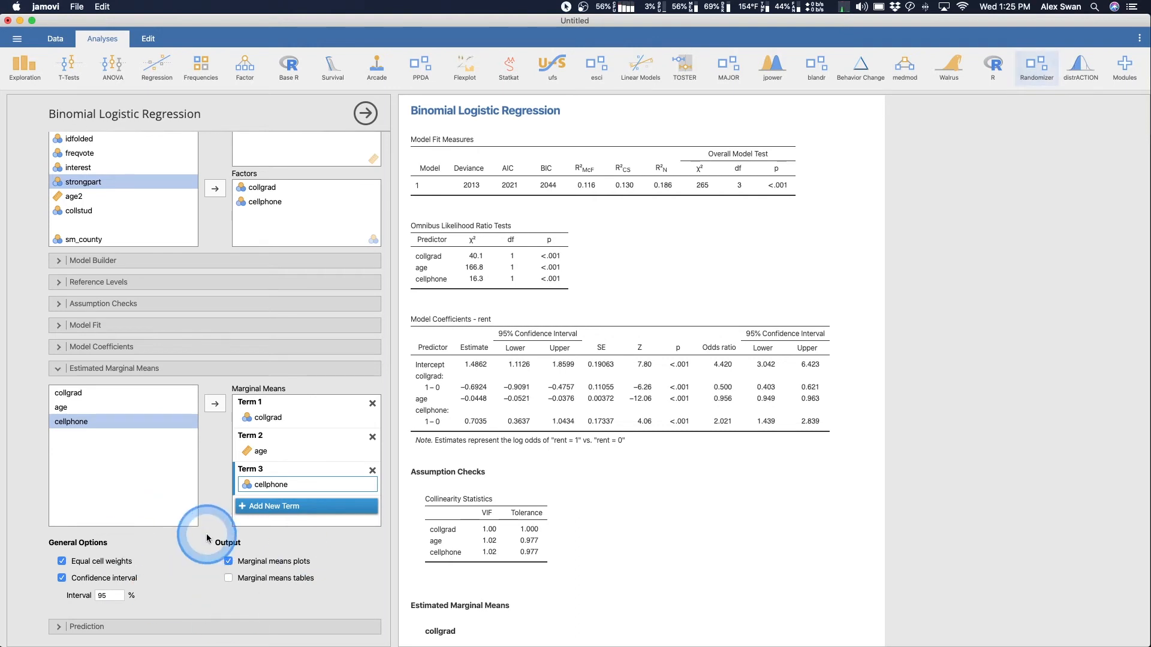
left_click(59, 368)
- Enable the ROC curve in the regression's prediction options
left_click(128, 476)
left_click(309, 593)
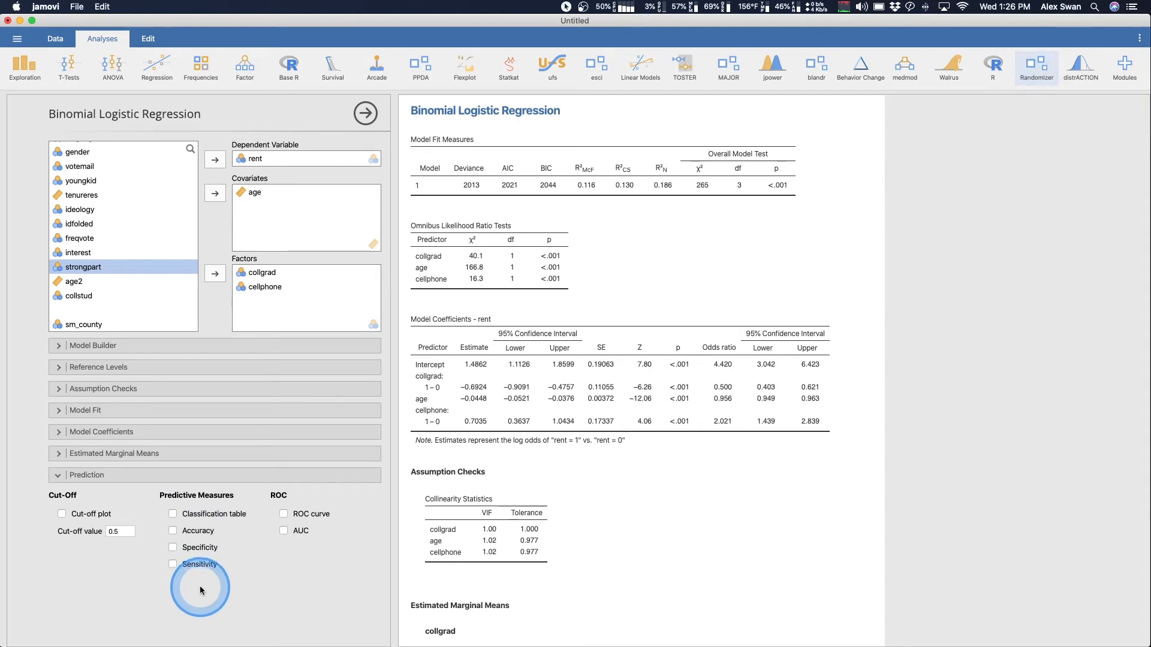
left_click(284, 514)
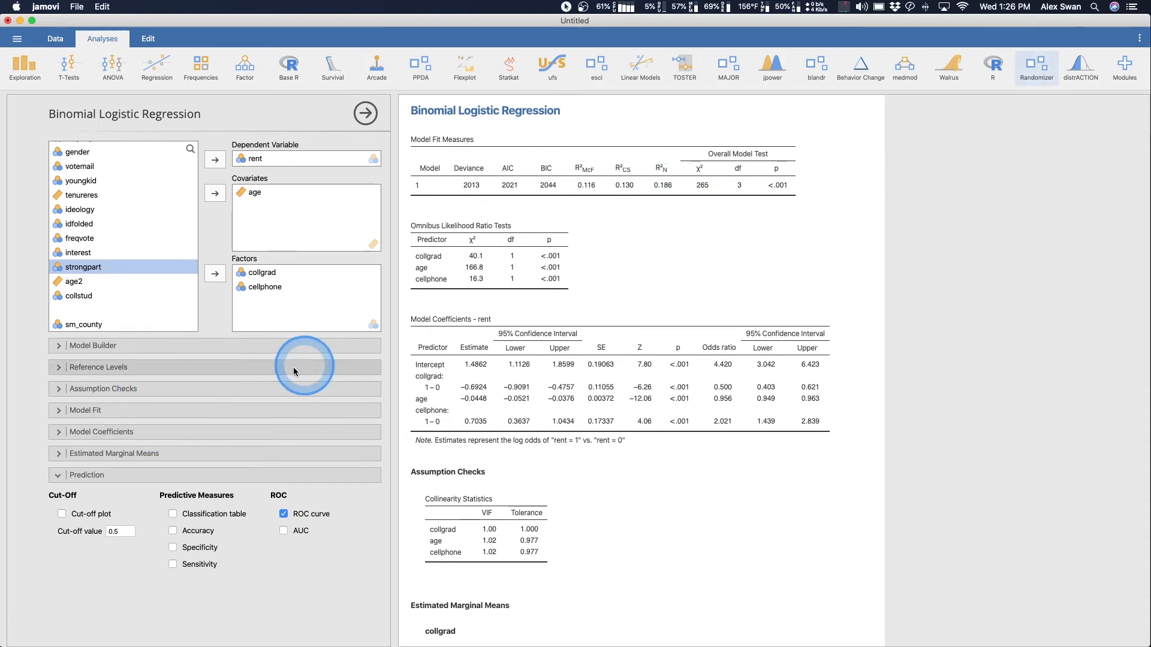
- Examine the model fit options, the collinearity statistics, the marginal means plots for collgrad, age and cellphone, the ROC curve, and the fit and coefficient tables
left_click(214, 408)
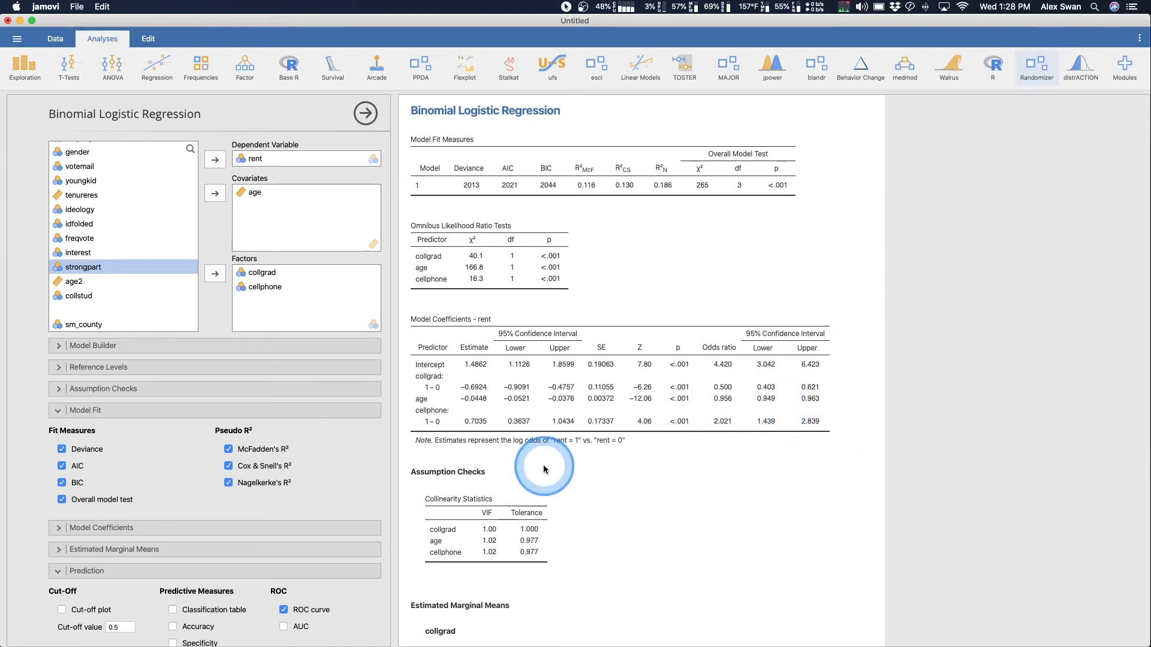
scroll(491, 446, "down", 3)
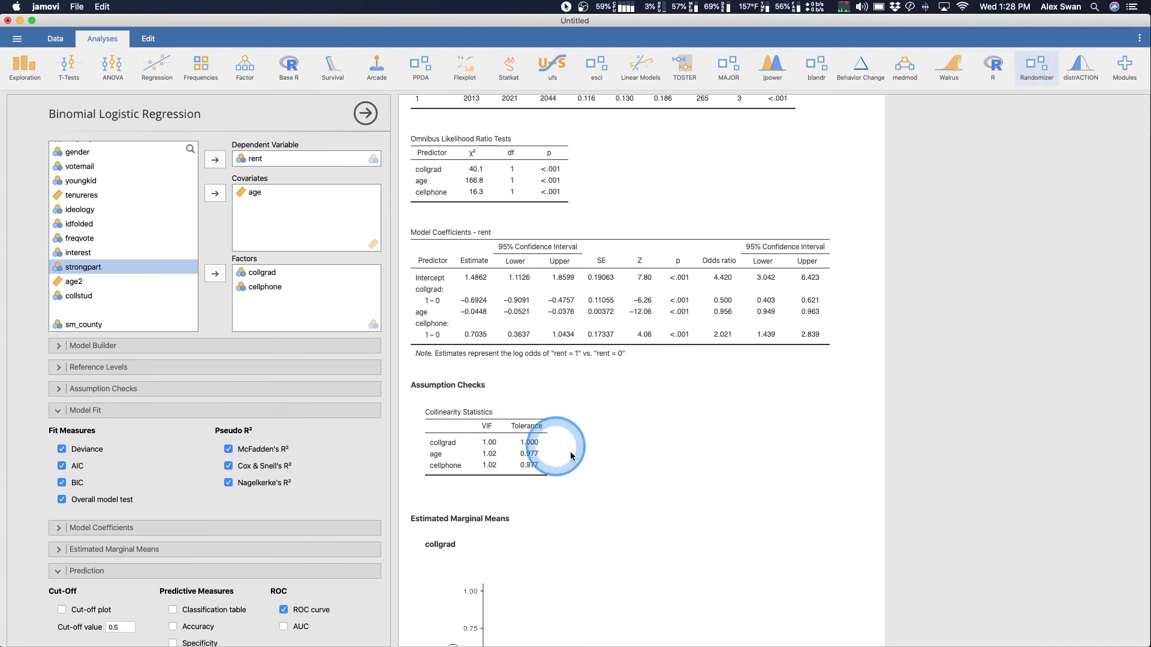
scroll(533, 468, "down", 9)
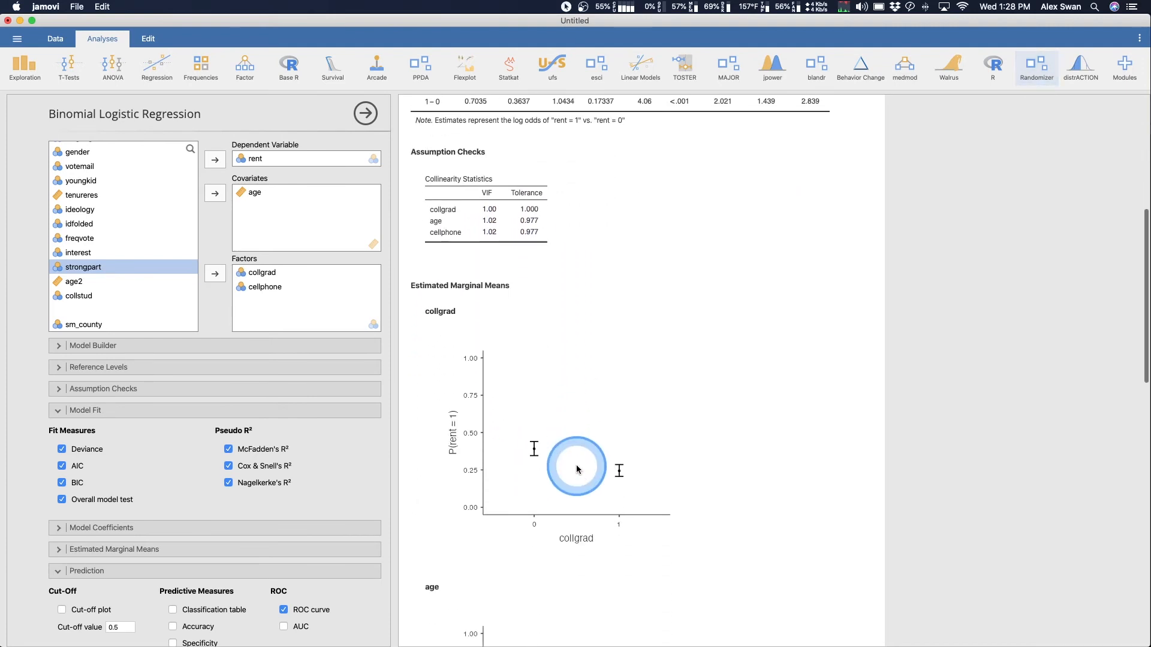
scroll(591, 460, "down", 7)
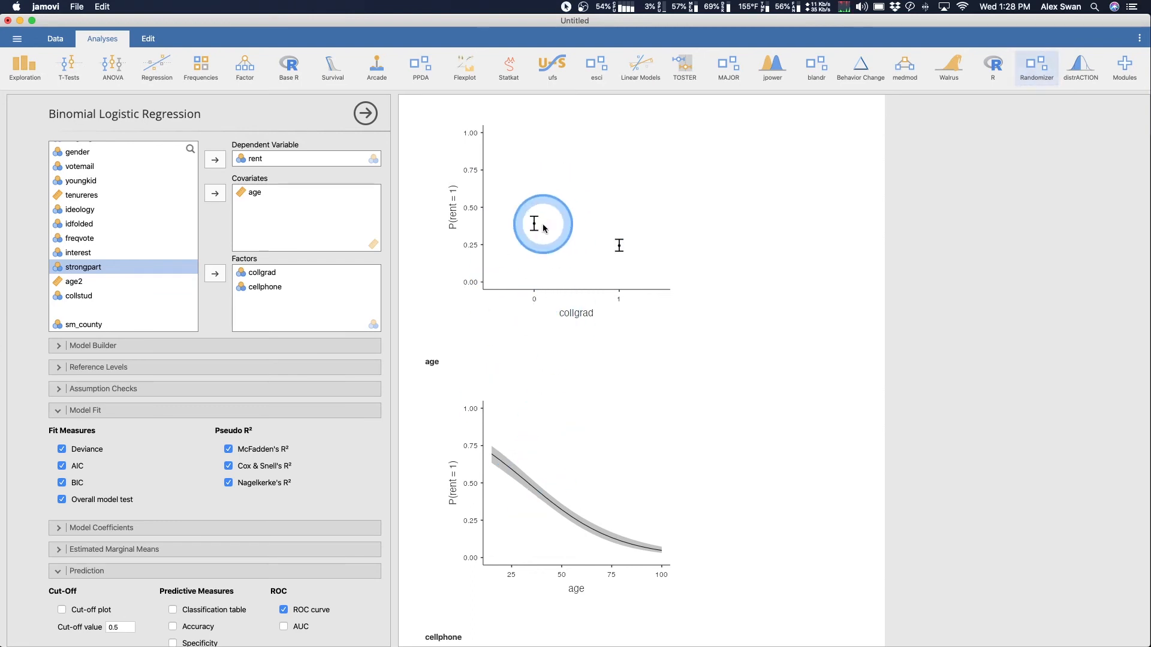
scroll(706, 337, "down", 3)
scroll(706, 337, "down", 5)
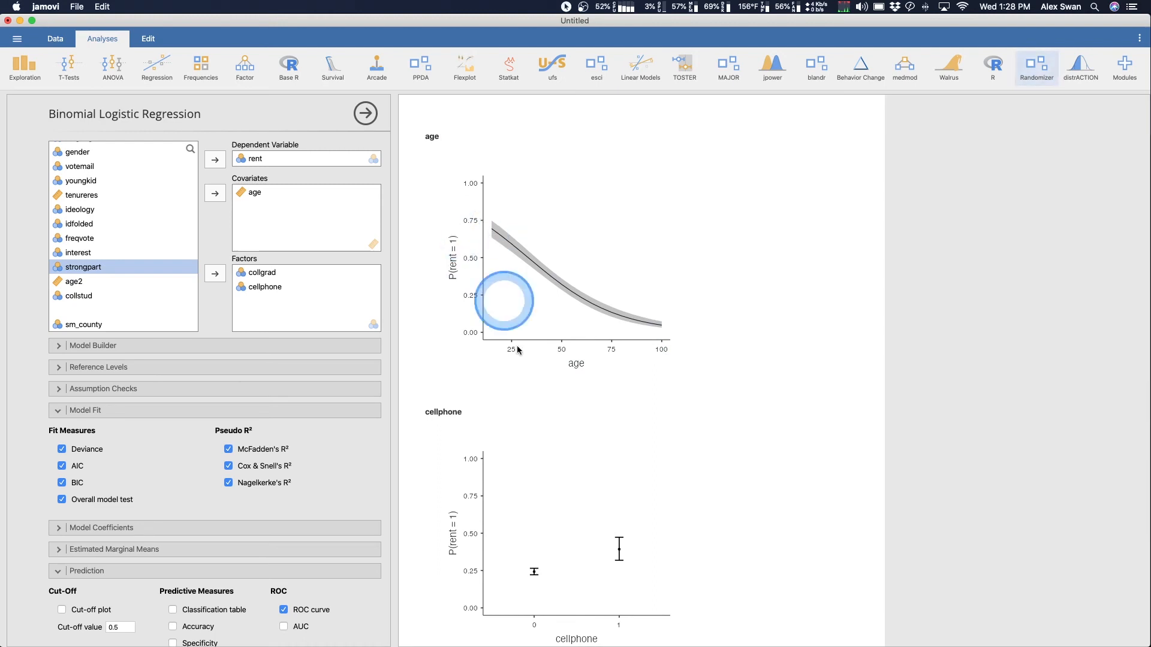
key("ctrl")
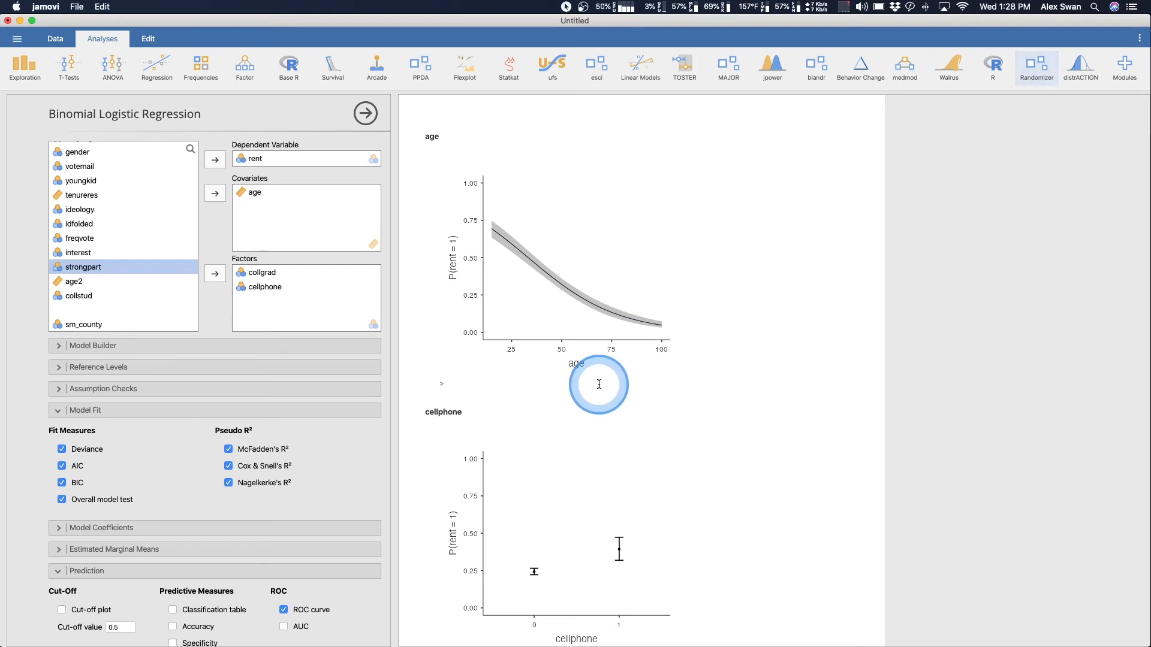
scroll(598, 384, "down", 5)
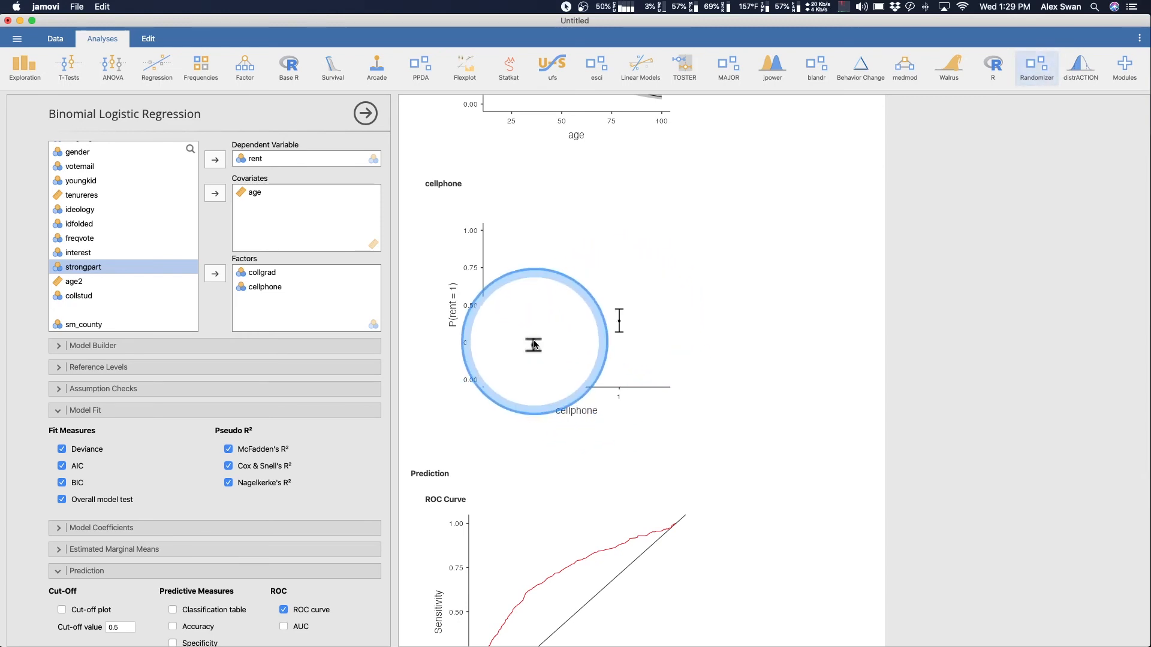
scroll(535, 346, "down", 5)
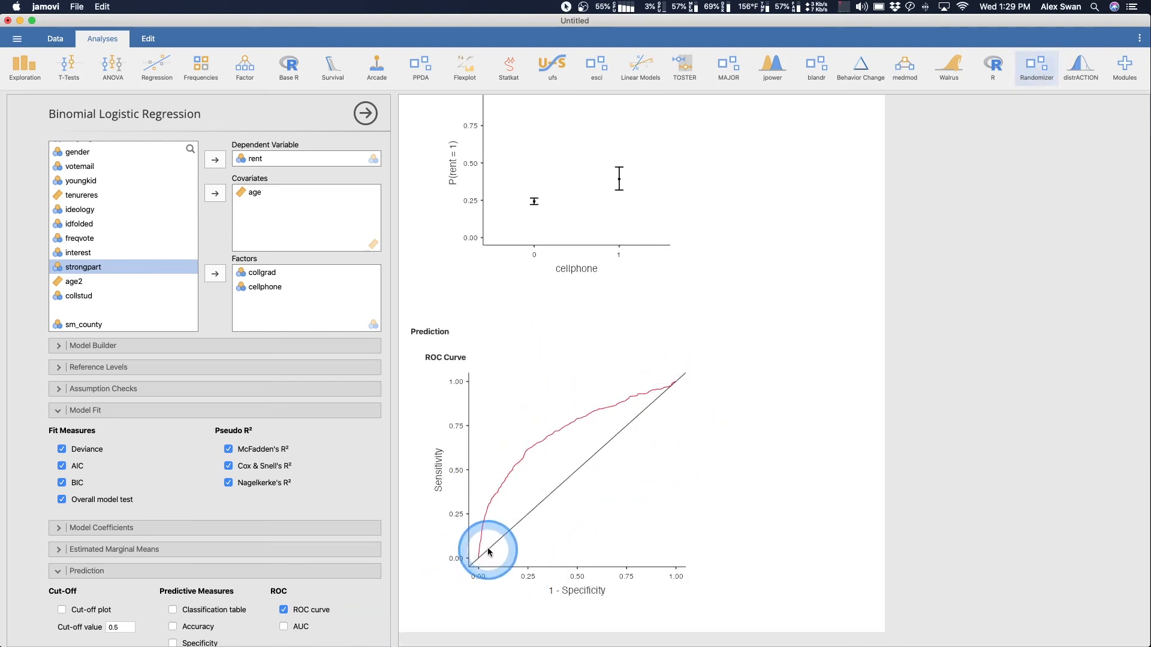
scroll(664, 525, "up", 15)
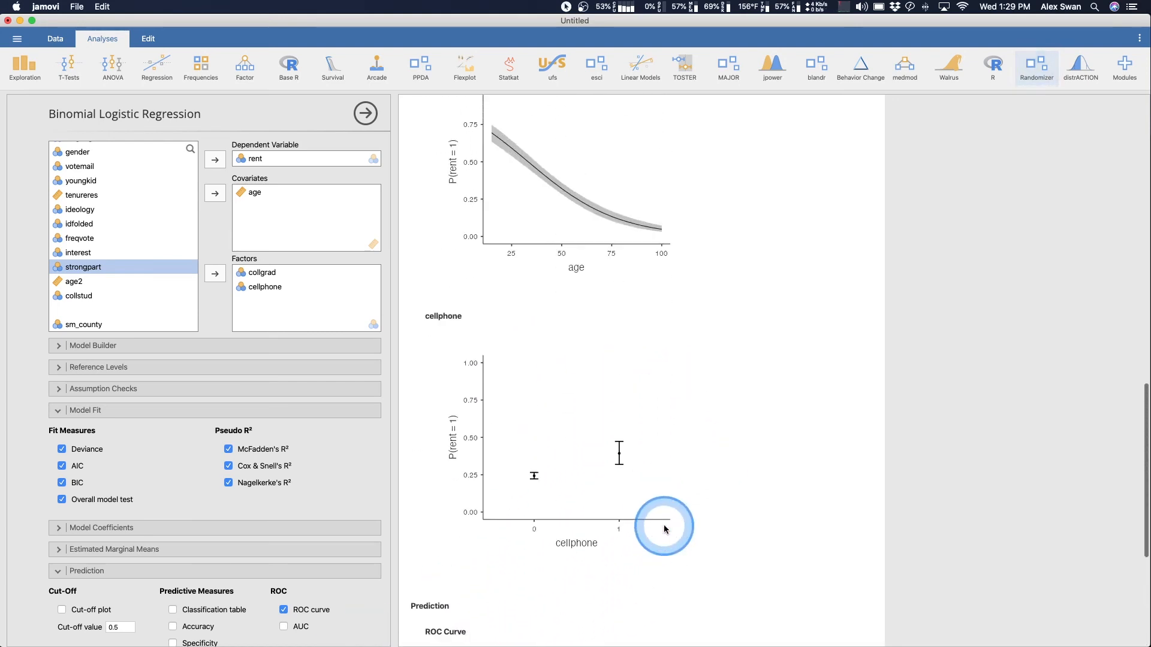
scroll(657, 526, "up", 1)
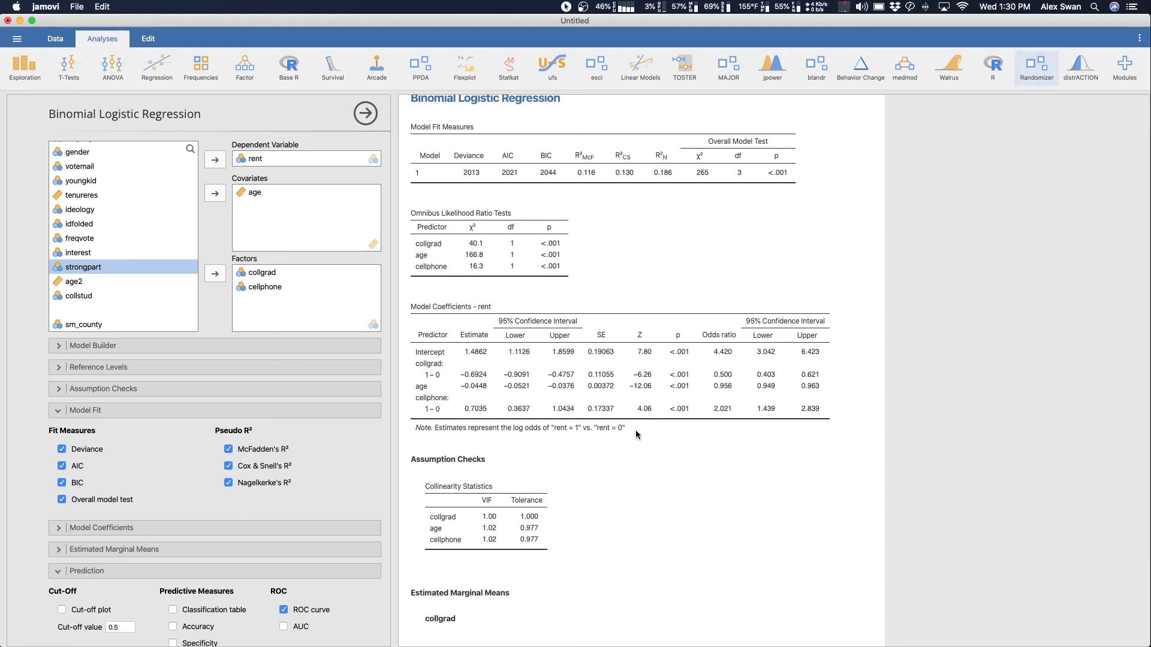
scroll(636, 431, "up", 2)
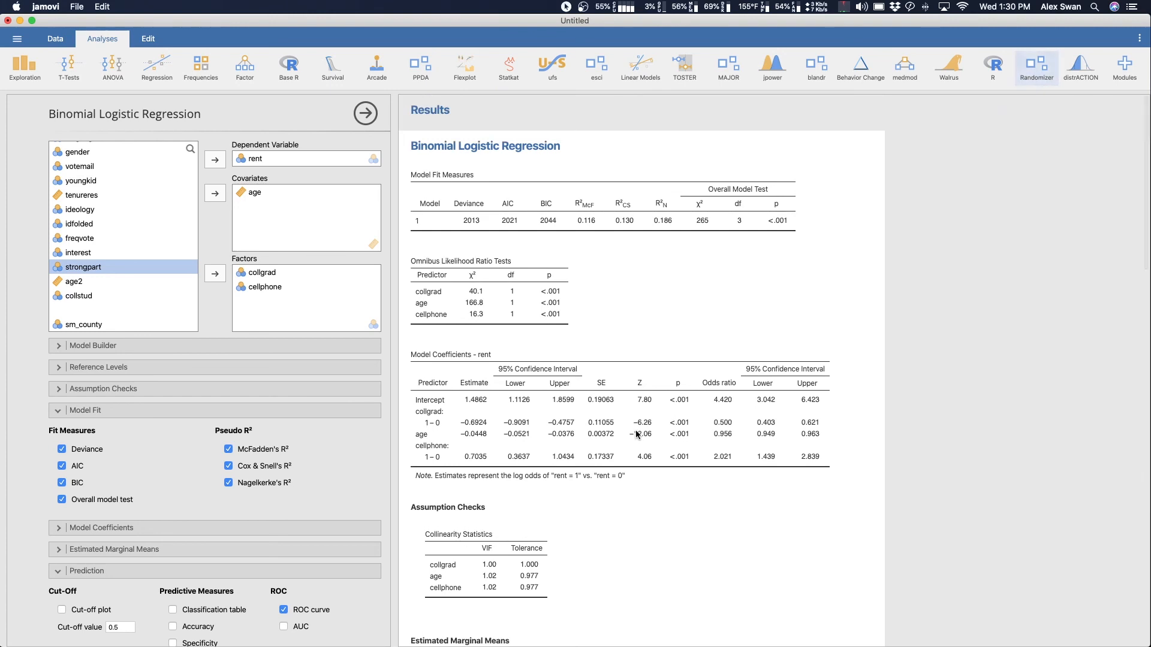